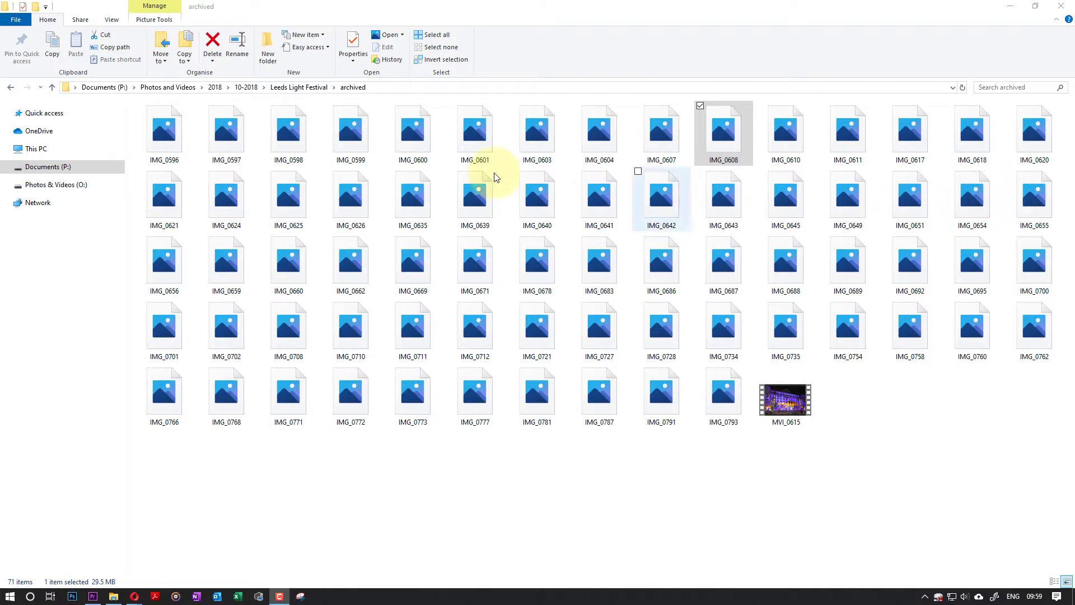
Check IMG_0599's properties to confirm its file type is CR2 File (.CR2)
{"action": "left_click", "coordinate": [348, 134]}
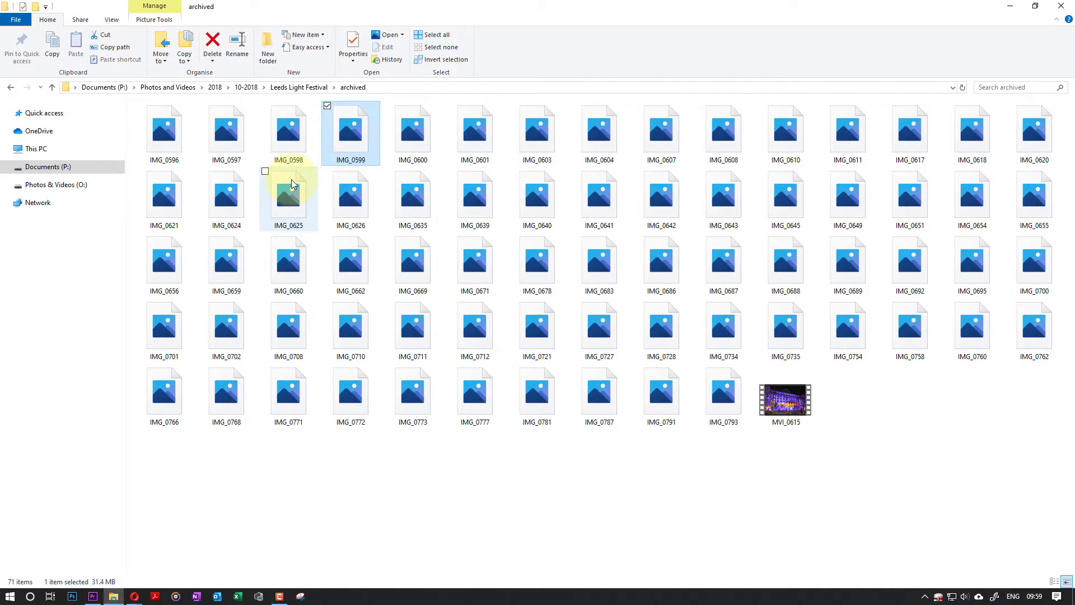
{"action": "right_click", "coordinate": [350, 145]}
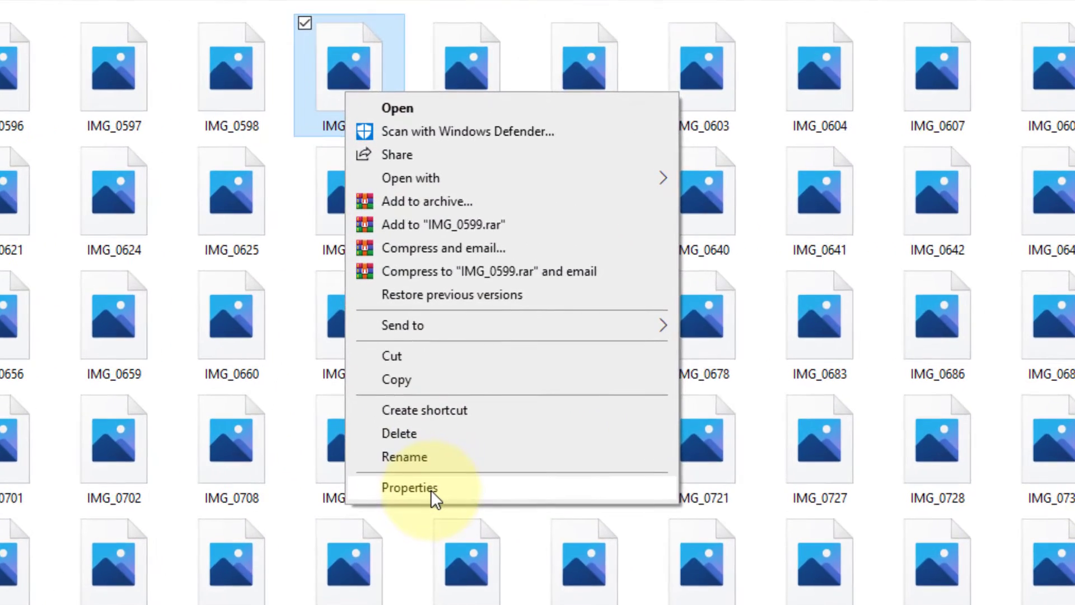
{"action": "left_click", "coordinate": [417, 430]}
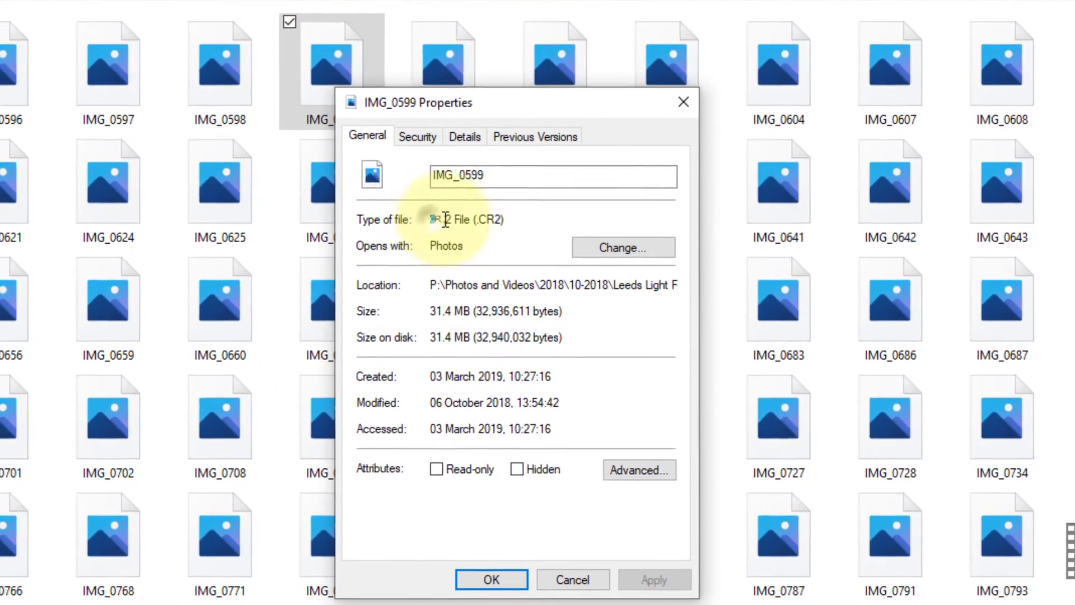
{"action": "left_click_drag", "start_coordinate": [453, 230], "coordinate": [531, 231]}
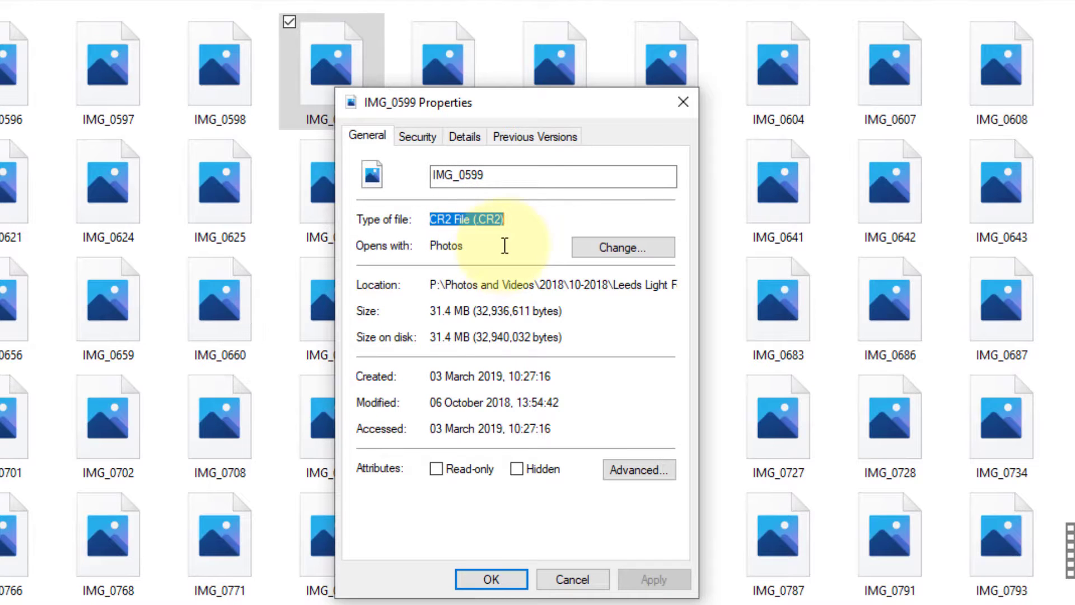
{"action": "left_click", "coordinate": [683, 102]}
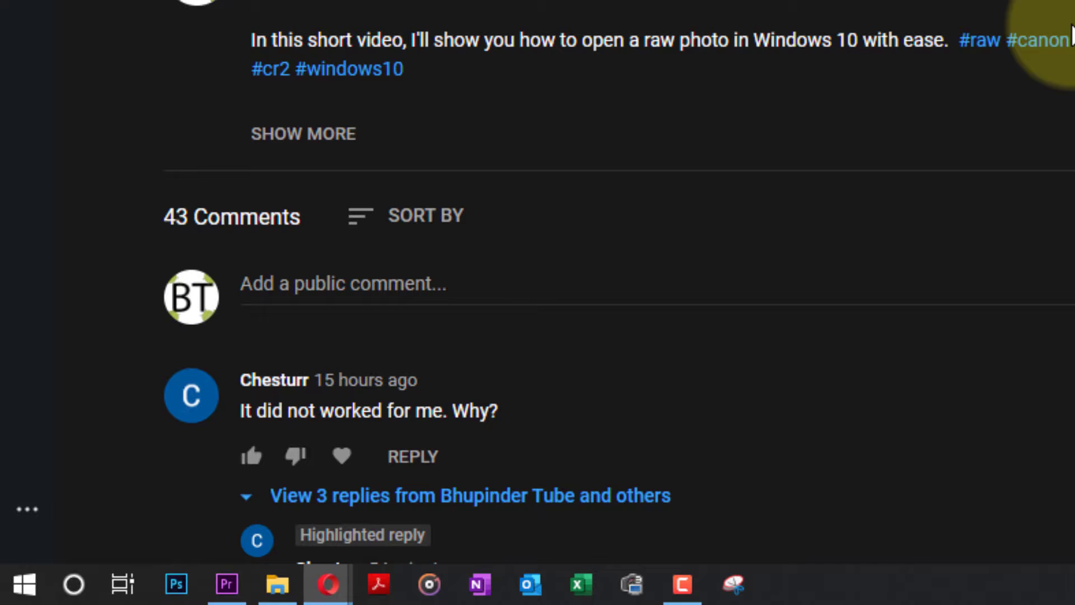
{"action": "scroll", "coordinate": [478, 442], "scroll_direction": "up", "scroll_amount": 10}
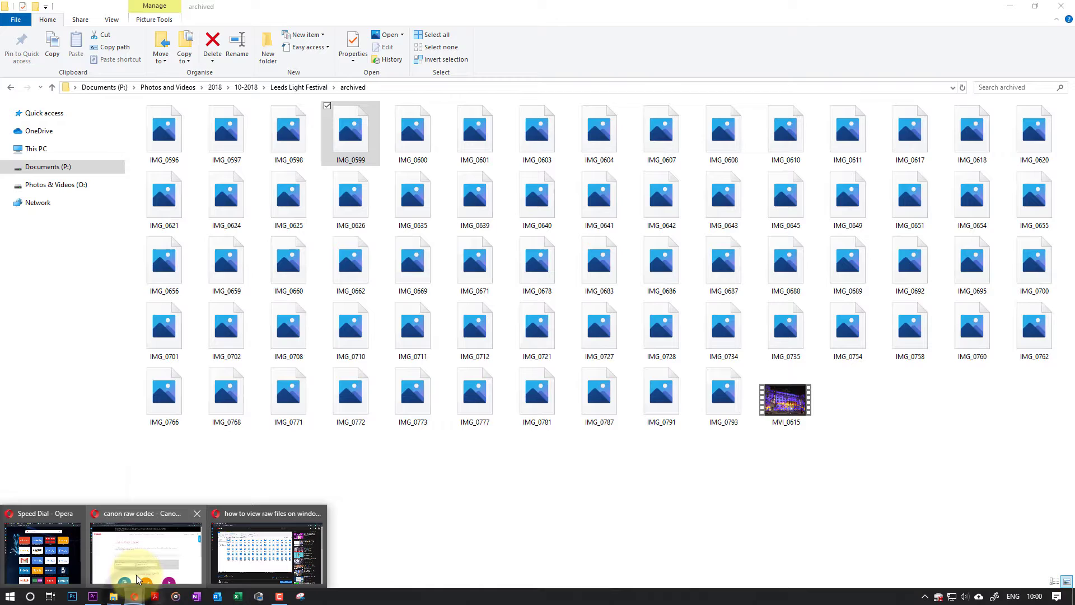
Bring Opera forward, check the Canon support tab, then browse the 'canon software' results
{"action": "left_click", "coordinate": [146, 554]}
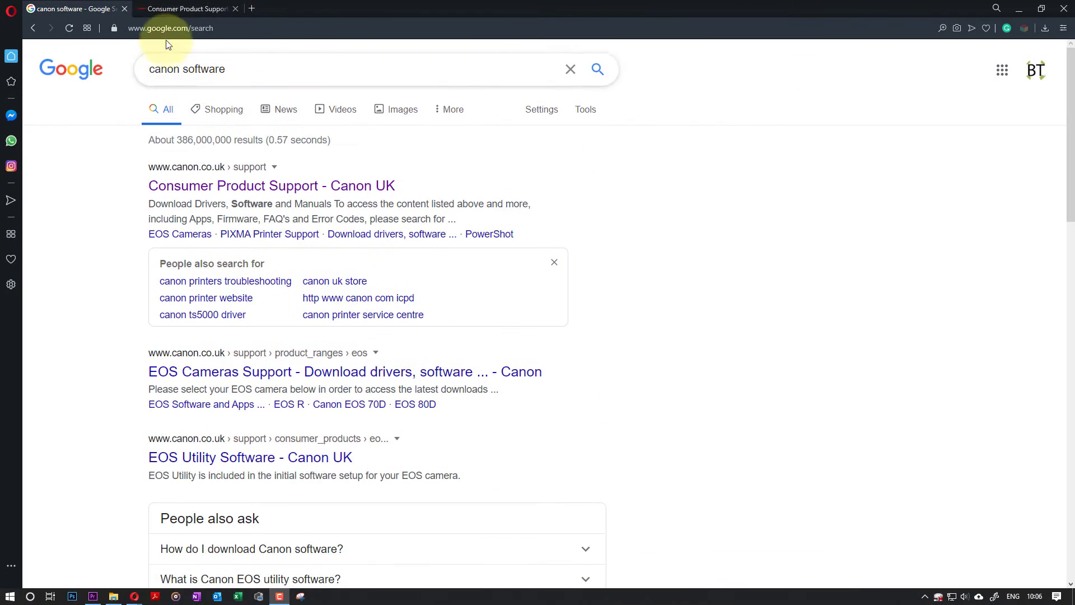
{"action": "left_click", "coordinate": [331, 15]}
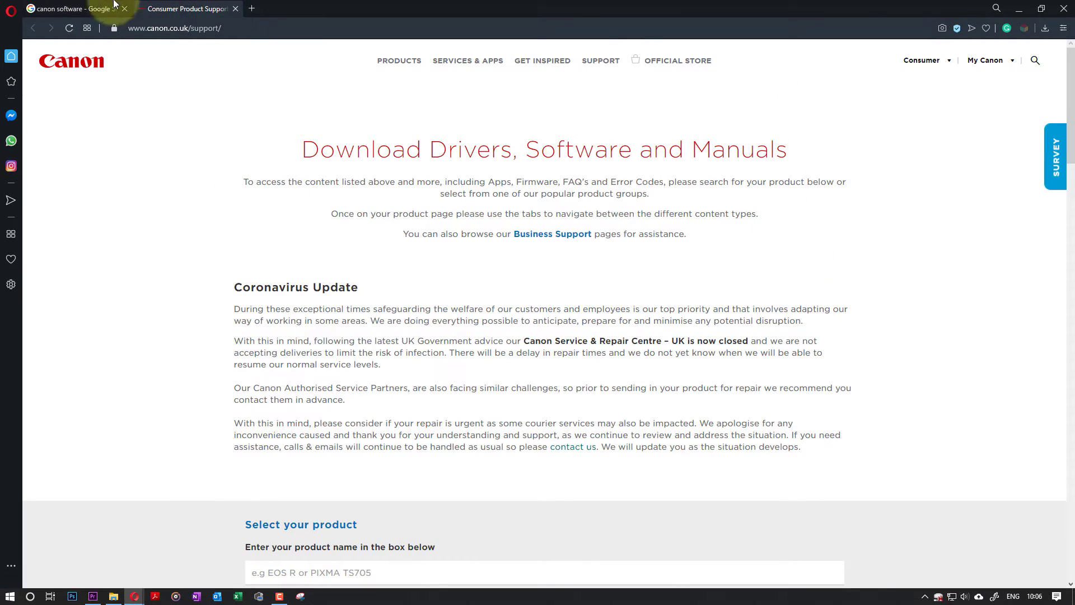
{"action": "left_click", "coordinate": [84, 9]}
{"action": "scroll", "coordinate": [360, 437], "scroll_direction": "down", "scroll_amount": 3}
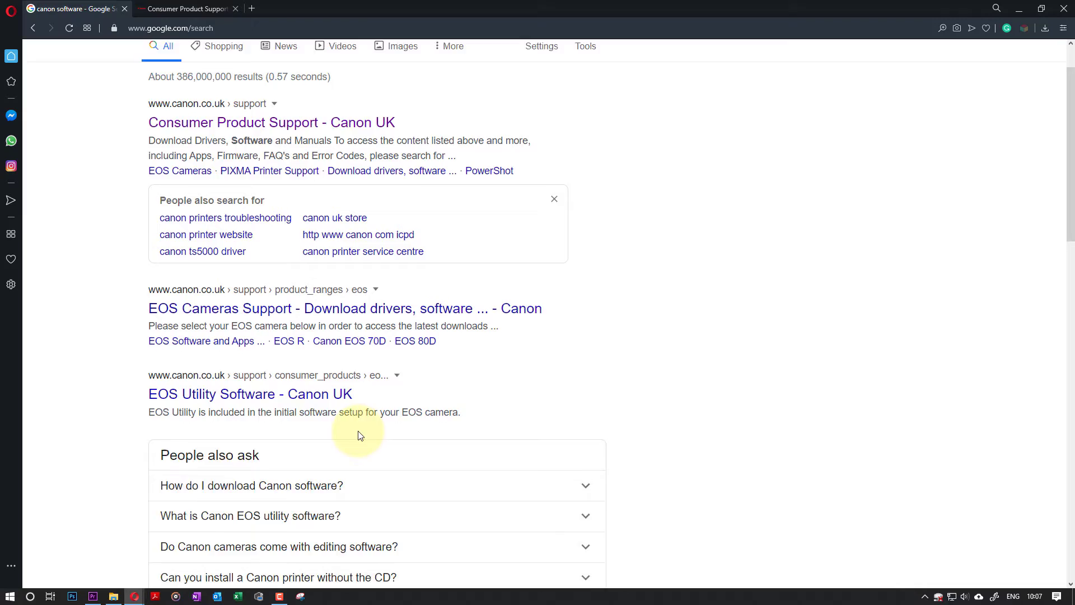
{"action": "scroll", "coordinate": [339, 428], "scroll_direction": "down", "scroll_amount": 3}
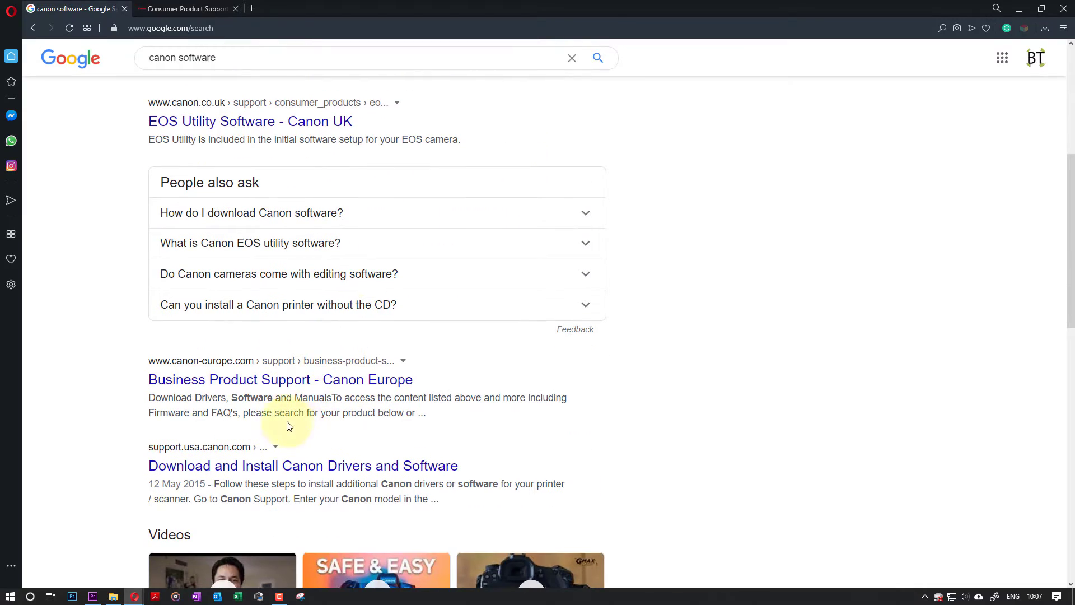
{"action": "scroll", "coordinate": [266, 335], "scroll_direction": "up", "scroll_amount": 3}
{"action": "scroll", "coordinate": [336, 358], "scroll_direction": "down", "scroll_amount": 3}
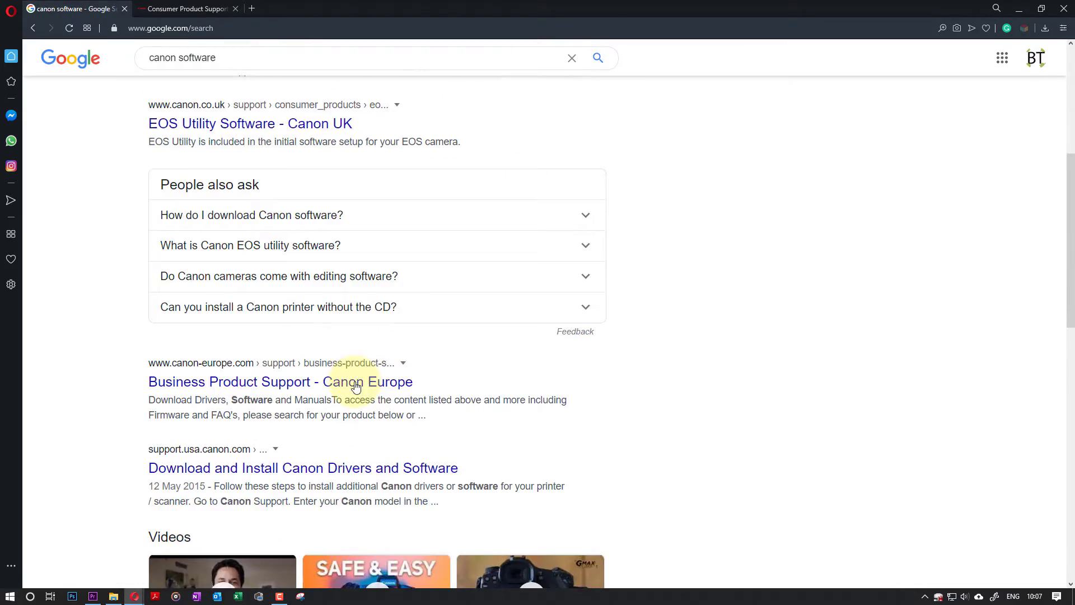
{"action": "scroll", "coordinate": [354, 387], "scroll_direction": "up", "scroll_amount": 6}
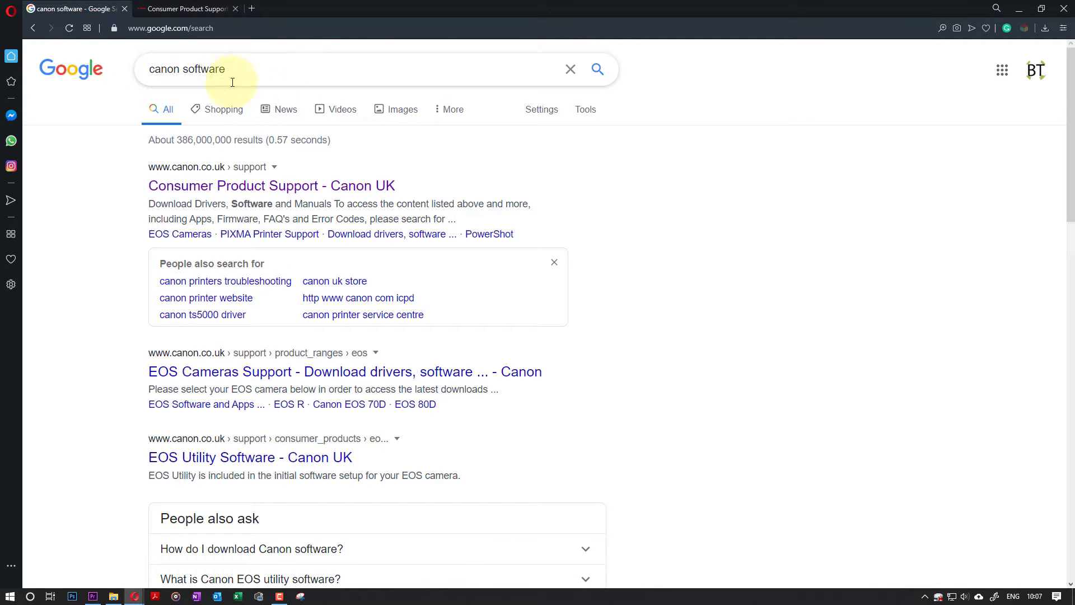
From Canon's Consumer Product Support page, open EOS Cameras and browse the model list
{"action": "left_click", "coordinate": [191, 7]}
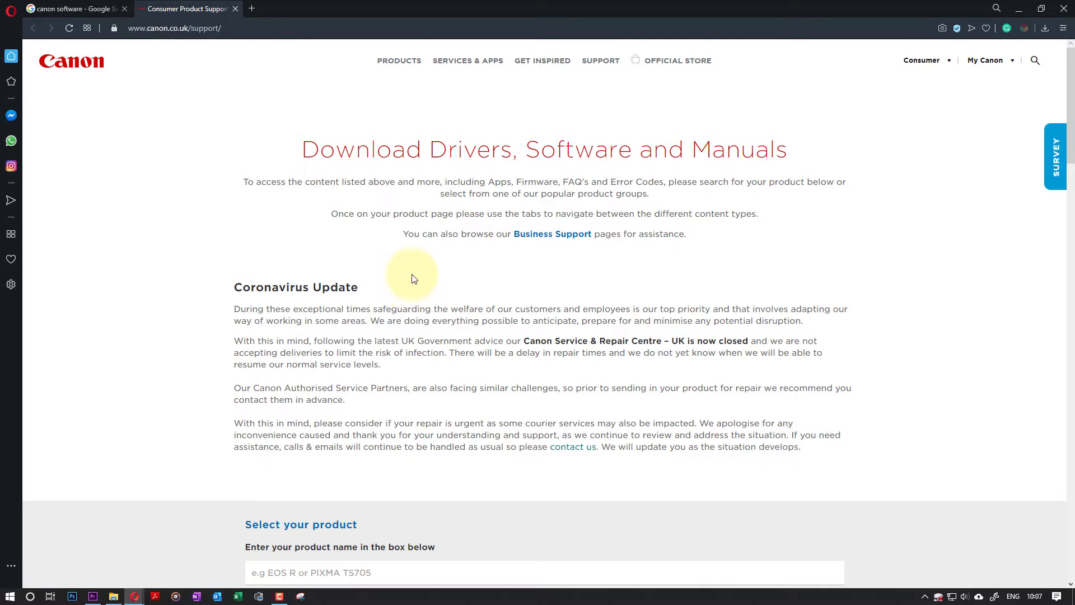
{"action": "scroll", "coordinate": [413, 279], "scroll_direction": "down", "scroll_amount": 5}
{"action": "scroll", "coordinate": [413, 278], "scroll_direction": "up", "scroll_amount": 5}
{"action": "scroll", "coordinate": [414, 278], "scroll_direction": "down", "scroll_amount": 6}
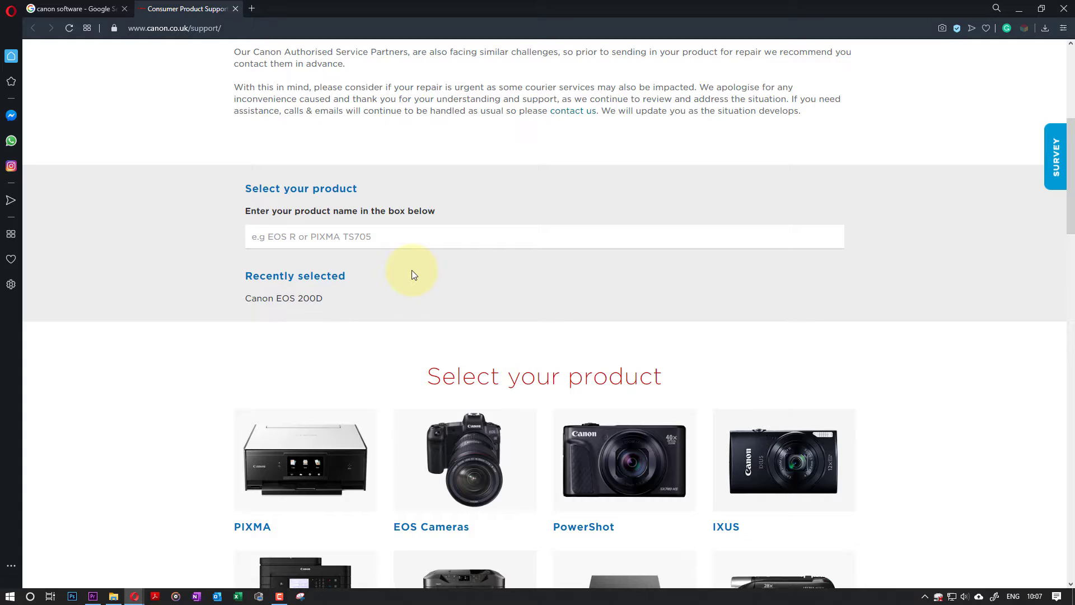
{"action": "scroll", "coordinate": [408, 278], "scroll_direction": "down", "scroll_amount": 3}
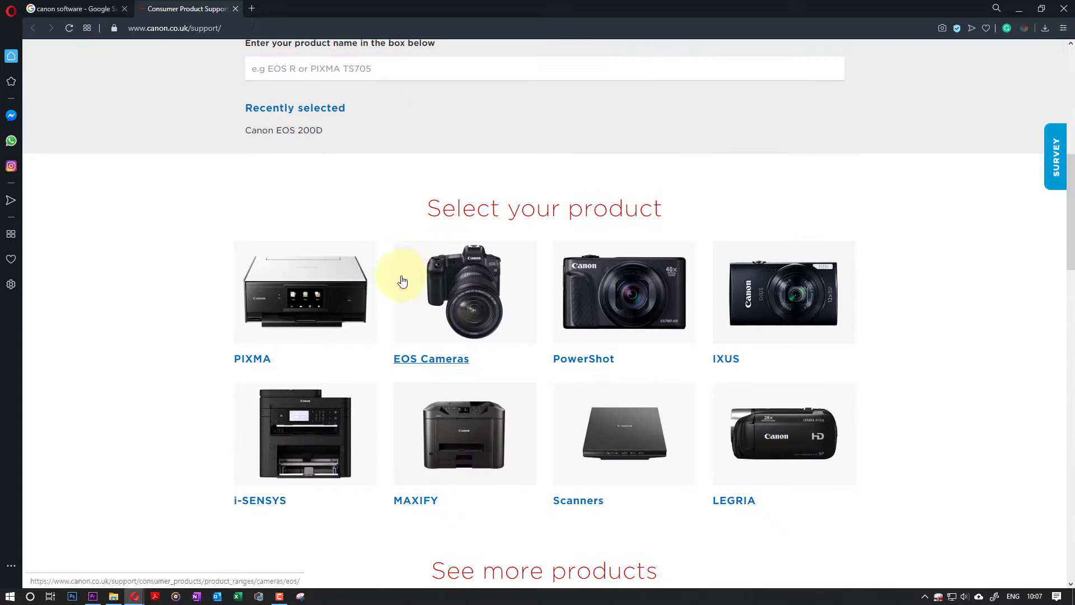
{"action": "left_click", "coordinate": [442, 360]}
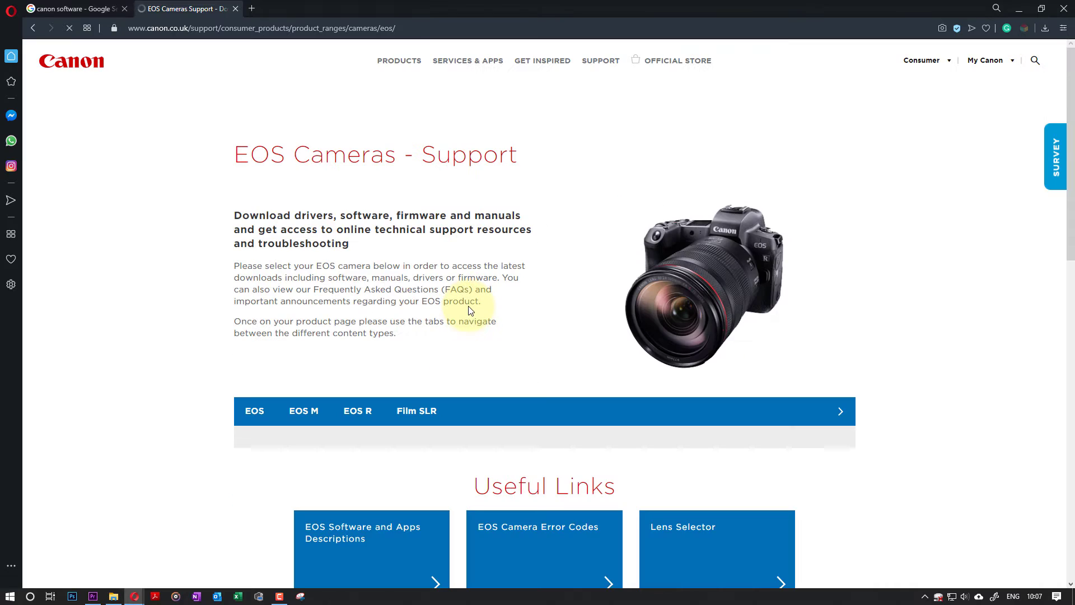
{"action": "scroll", "coordinate": [312, 268], "scroll_direction": "down", "scroll_amount": 4}
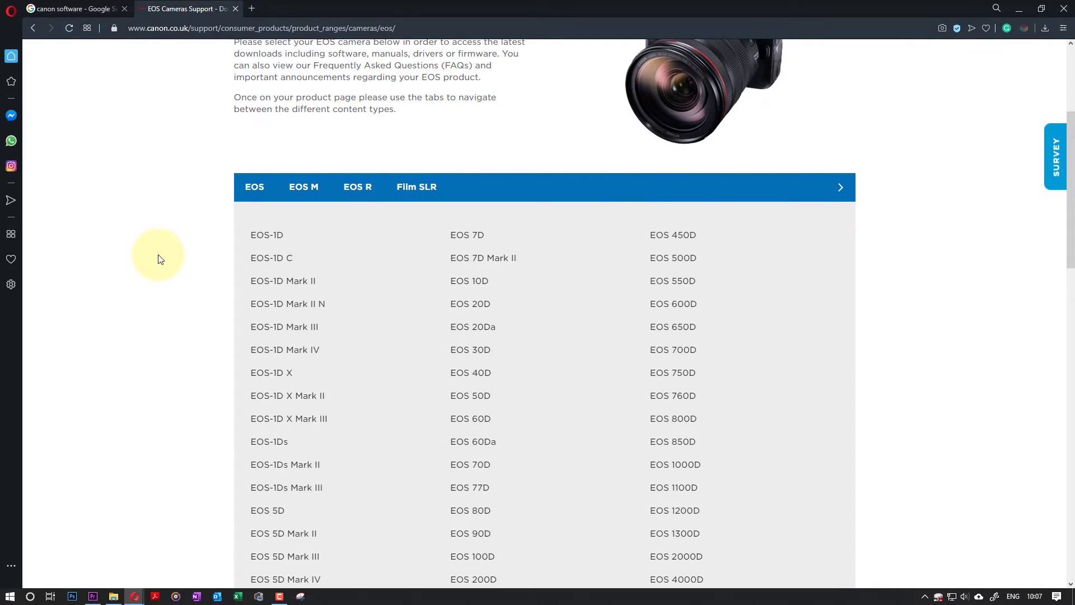
{"action": "scroll", "coordinate": [480, 360], "scroll_direction": "down", "scroll_amount": 4}
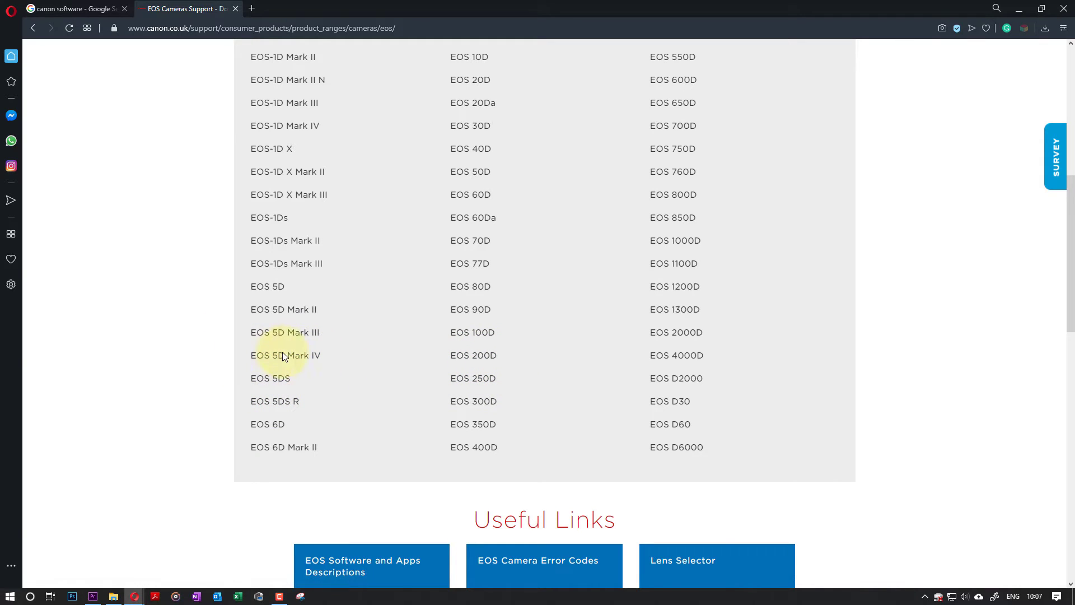
Open the EOS 200D support page and list its available software
{"action": "left_click", "coordinate": [473, 356]}
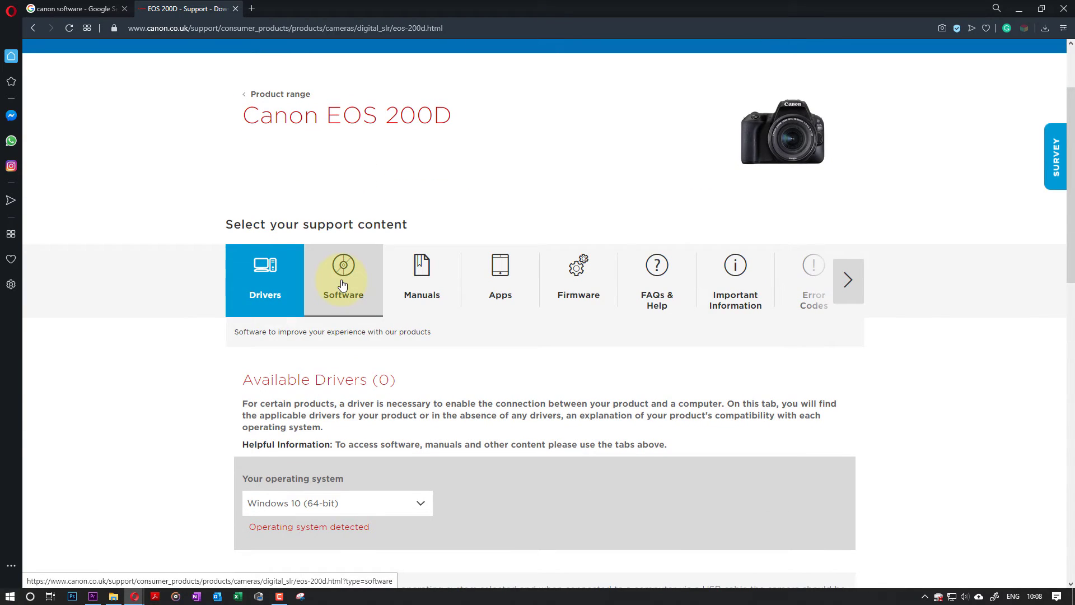
{"action": "left_click", "coordinate": [342, 285]}
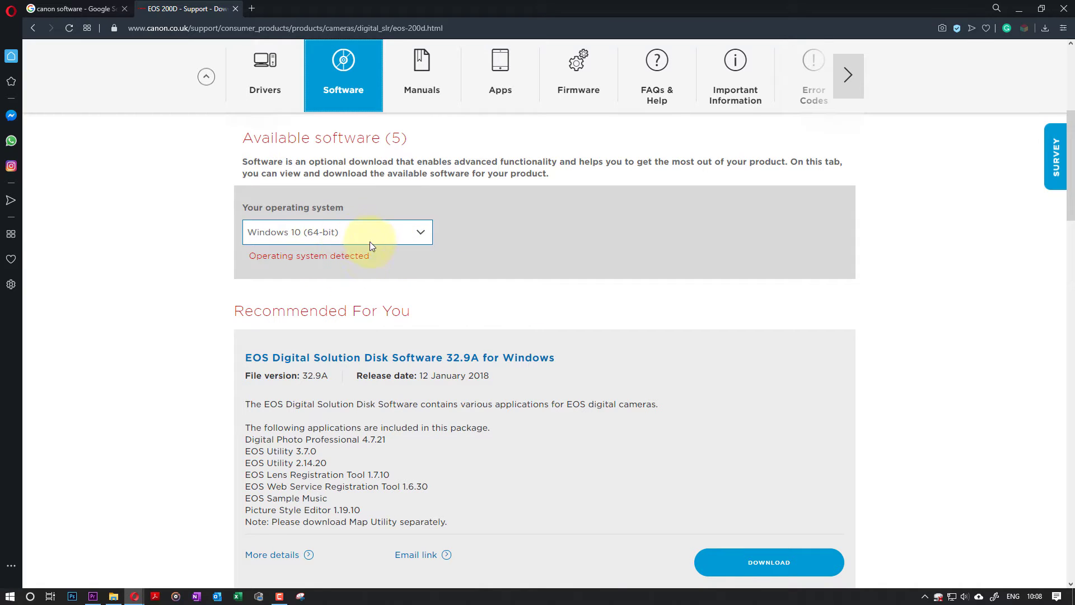
{"action": "scroll", "coordinate": [353, 220], "scroll_direction": "down", "scroll_amount": 1}
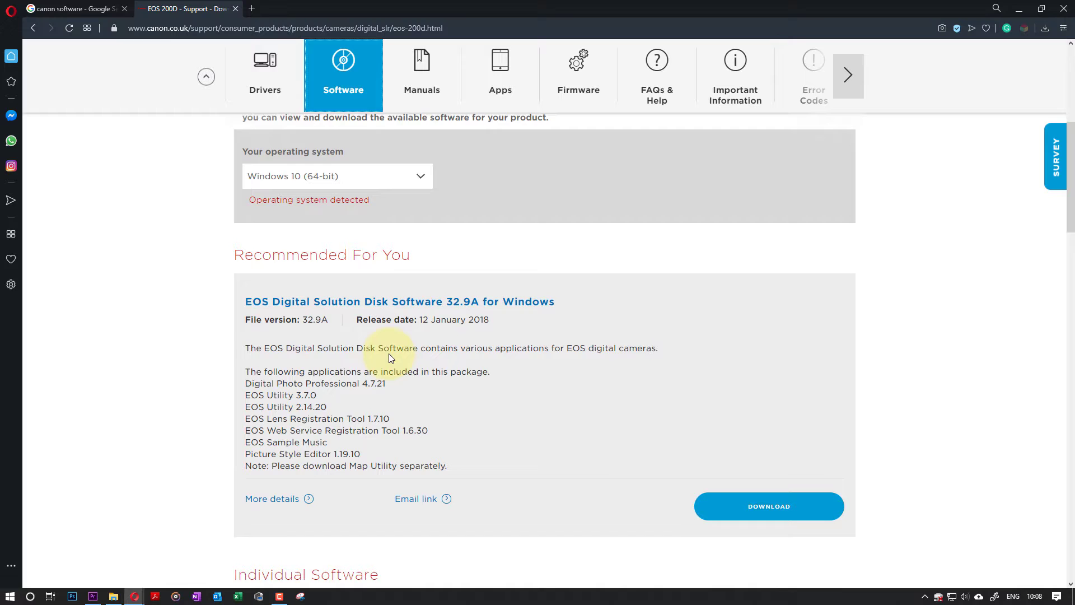
{"action": "scroll", "coordinate": [391, 356], "scroll_direction": "down", "scroll_amount": 1}
{"action": "scroll", "coordinate": [370, 311], "scroll_direction": "up", "scroll_amount": 2}
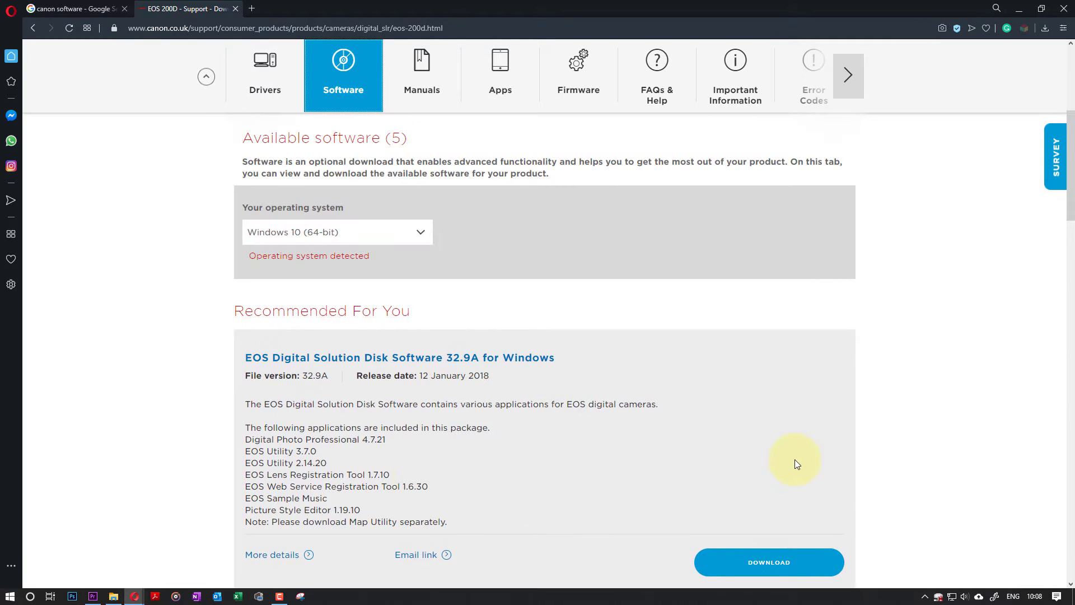
{"action": "scroll", "coordinate": [795, 459], "scroll_direction": "down", "scroll_amount": 1}
Download EOS Digital Solution Disk Software 32.9A, accepting the disclaimer
{"action": "left_click", "coordinate": [753, 506]}
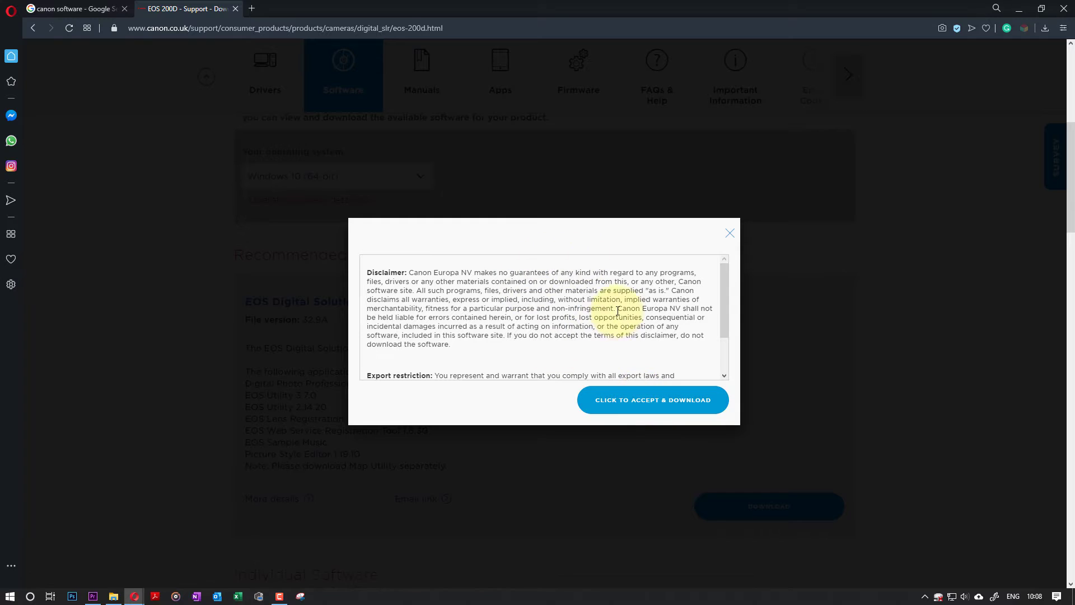
{"action": "scroll", "coordinate": [618, 311], "scroll_direction": "down", "scroll_amount": 1}
{"action": "scroll", "coordinate": [616, 321], "scroll_direction": "up", "scroll_amount": 1}
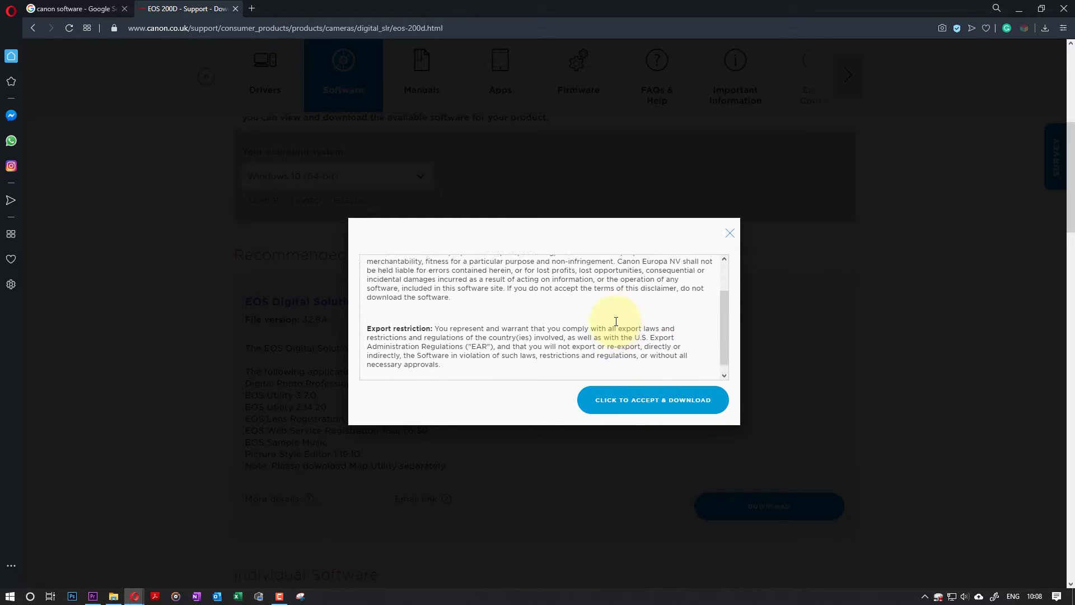
{"action": "left_click", "coordinate": [647, 402]}
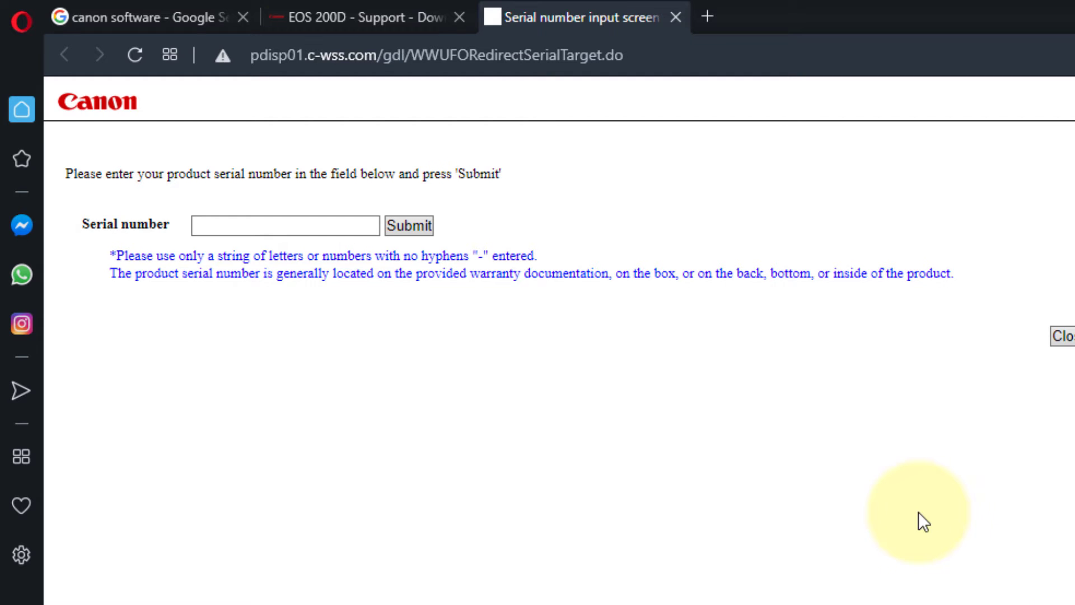
Start entering the camera's serial number in the Serial number field
{"action": "left_click", "coordinate": [273, 221]}
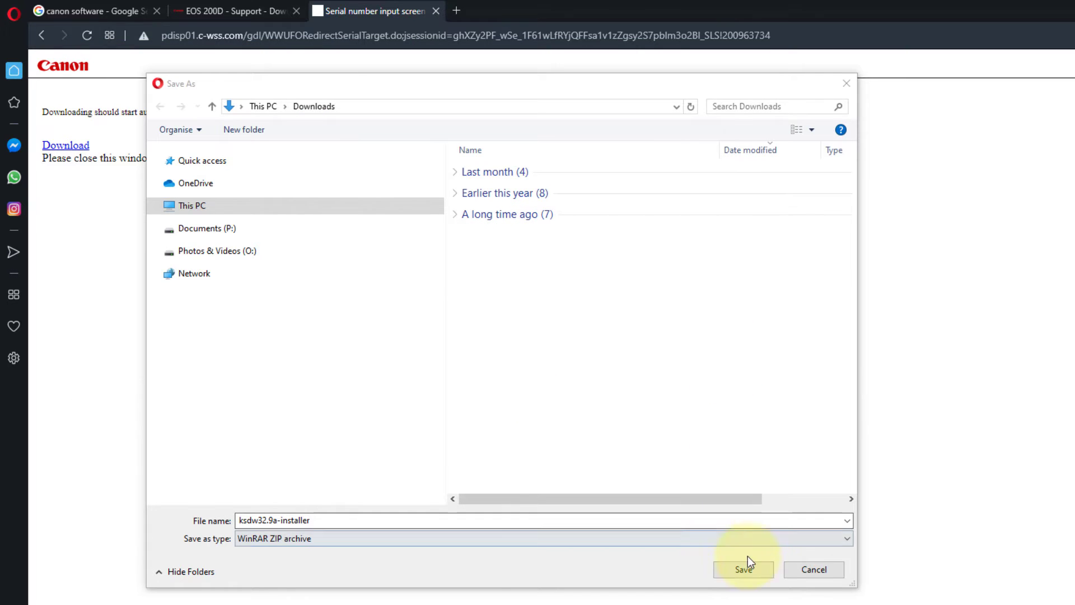
Save ksdw32.9a-installer to Downloads, extract it with WinRAR, and run the extracted installer
{"action": "left_click", "coordinate": [706, 538]}
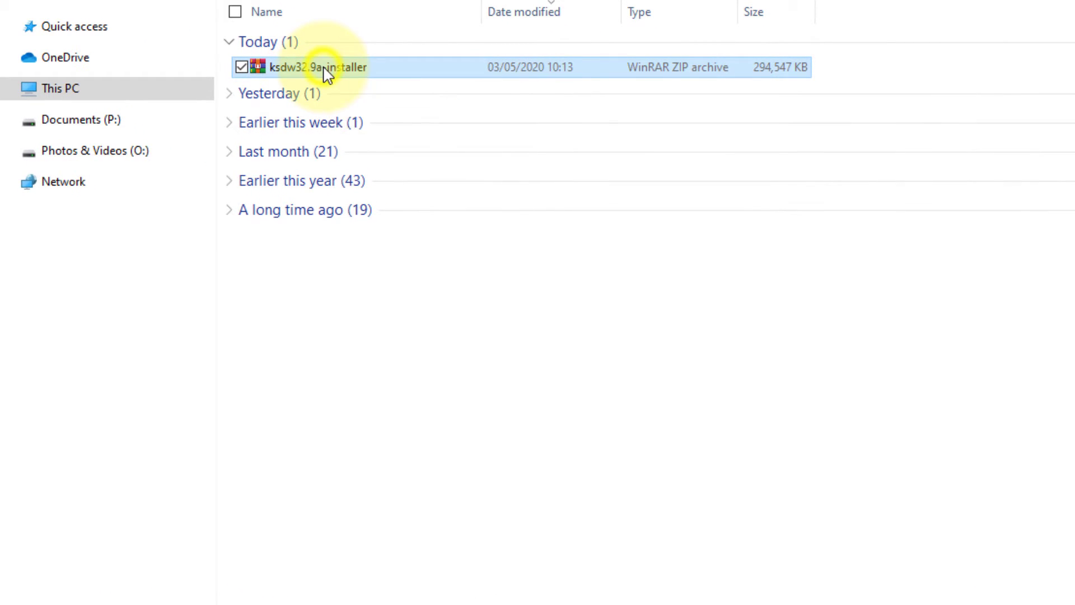
{"action": "right_click", "coordinate": [324, 67]}
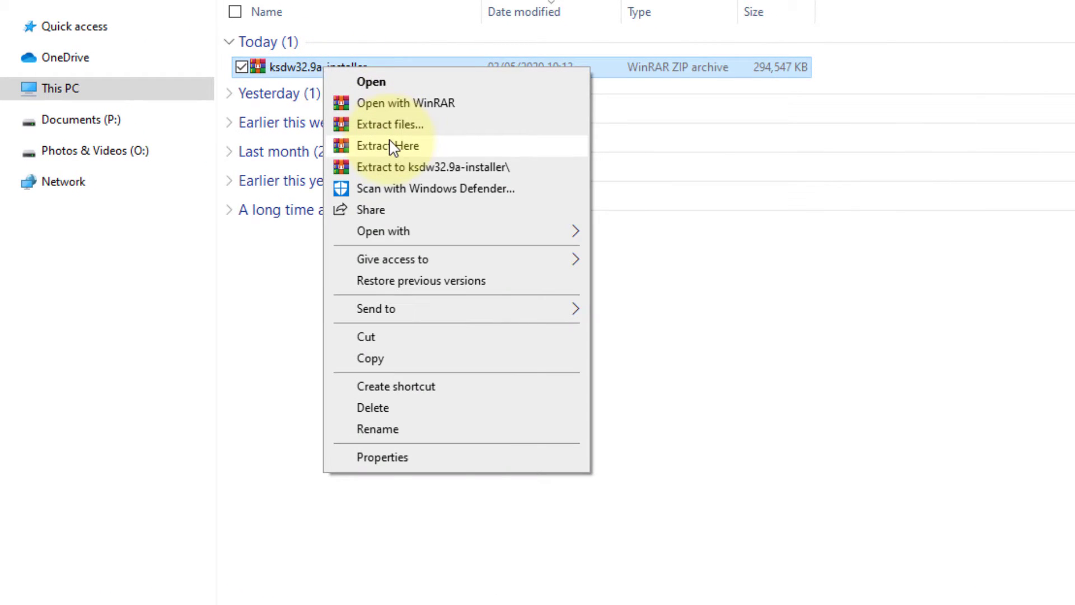
{"action": "left_click", "coordinate": [408, 125]}
{"action": "left_click", "coordinate": [437, 594]}
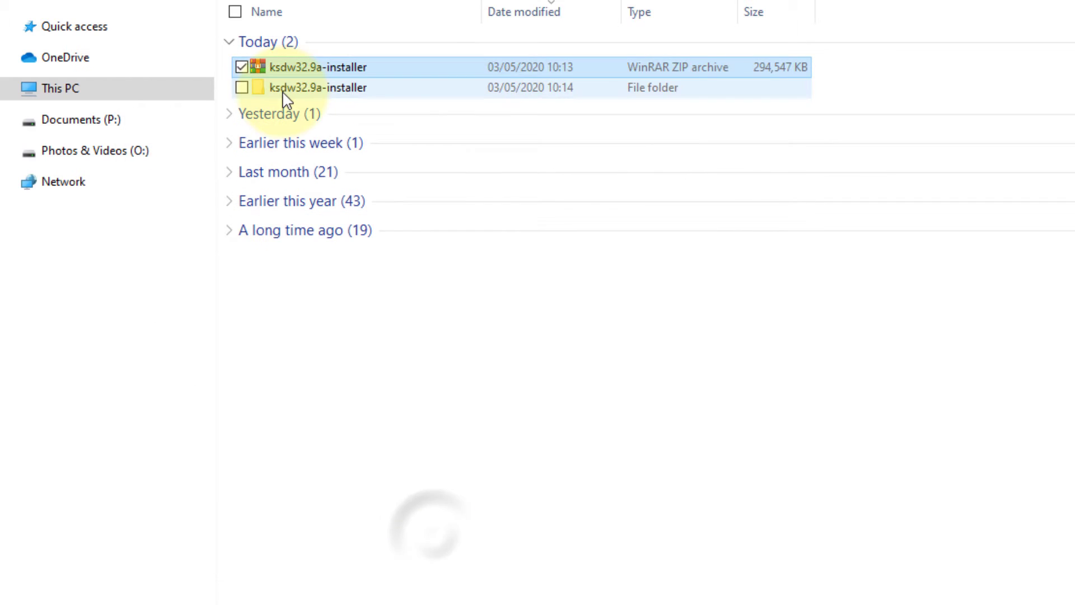
{"action": "double_click", "coordinate": [284, 93]}
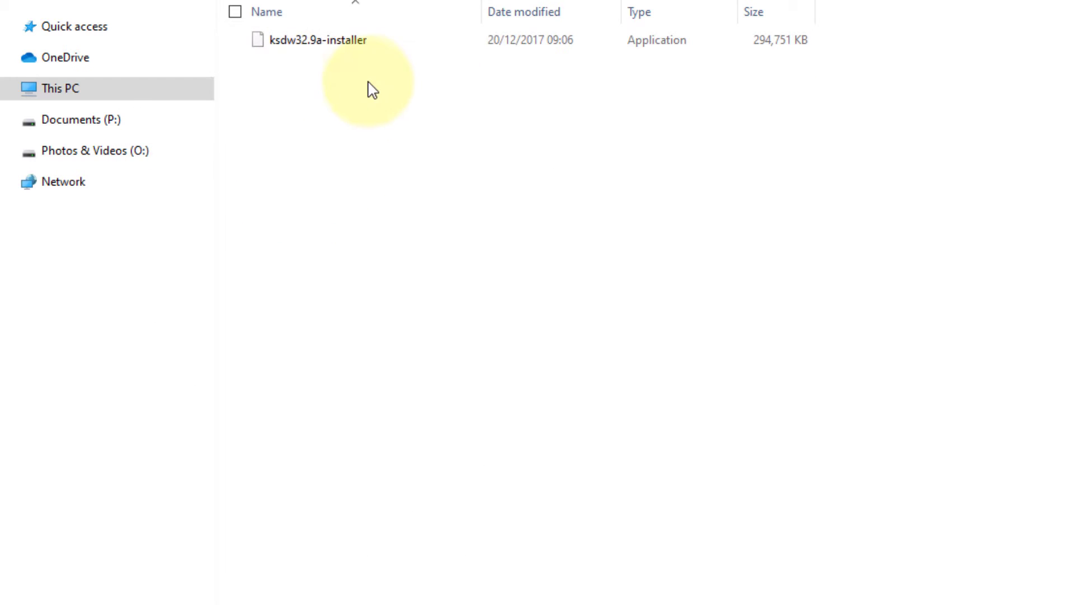
{"action": "double_click", "coordinate": [324, 44]}
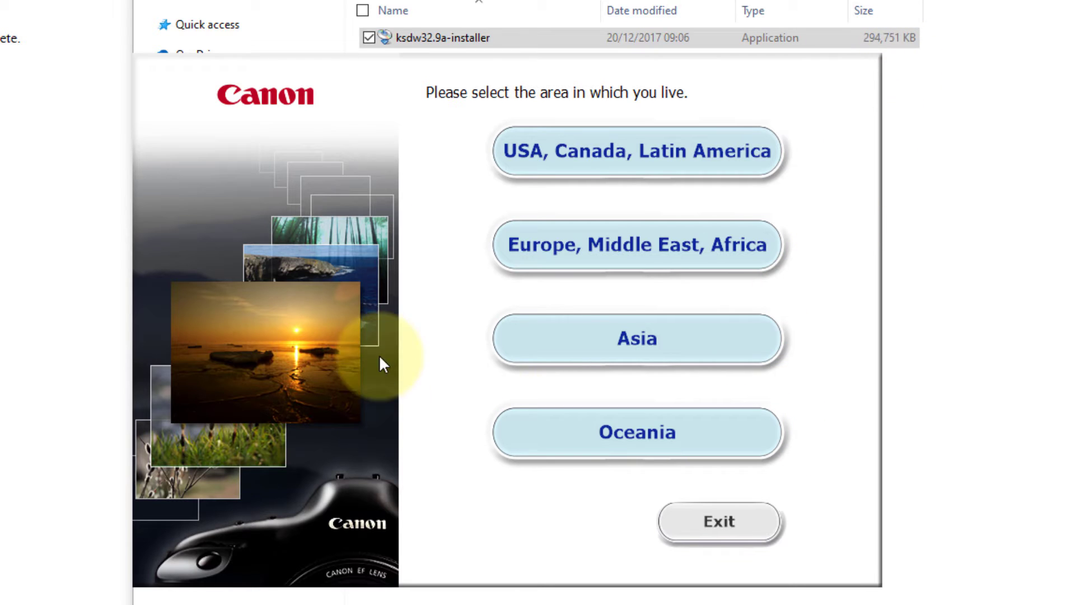
Choose Europe, Middle East, Africa > United Kingdom, English language, and Custom Installation
{"action": "left_click", "coordinate": [579, 246]}
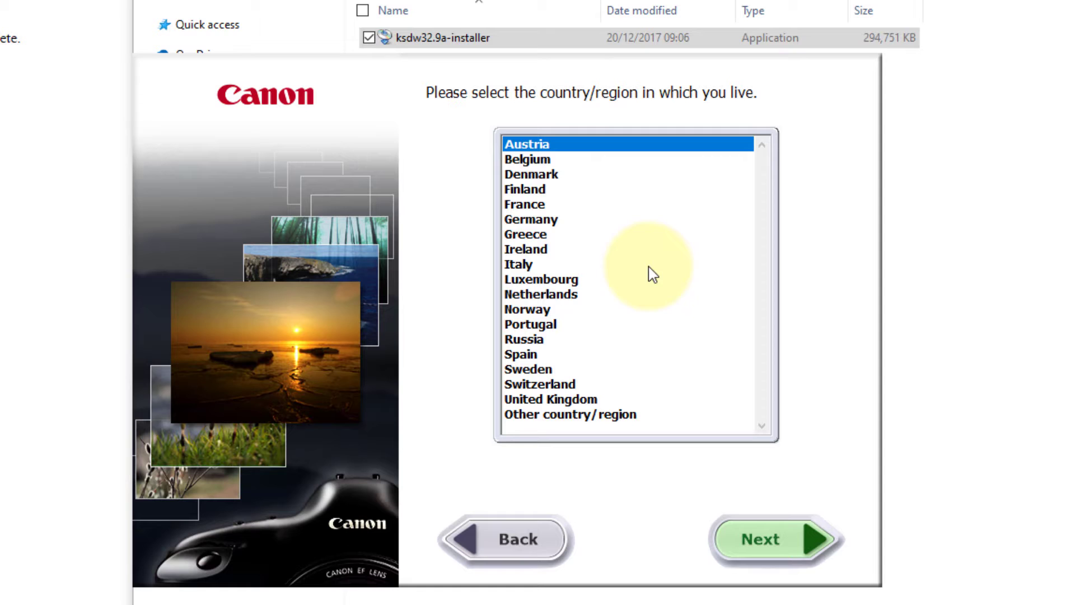
{"action": "left_click", "coordinate": [560, 398]}
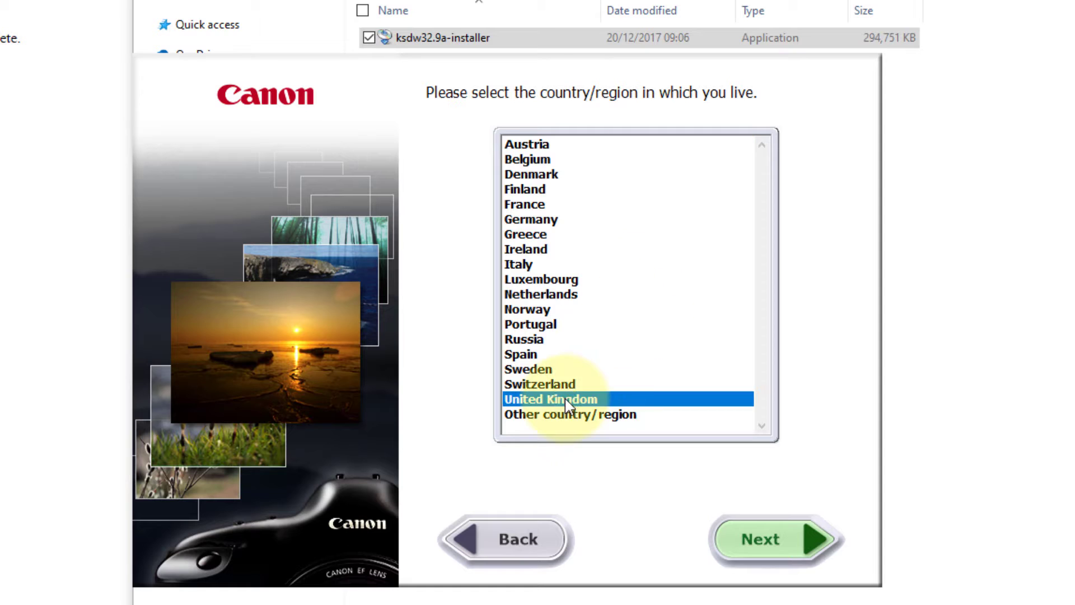
{"action": "left_click", "coordinate": [773, 547]}
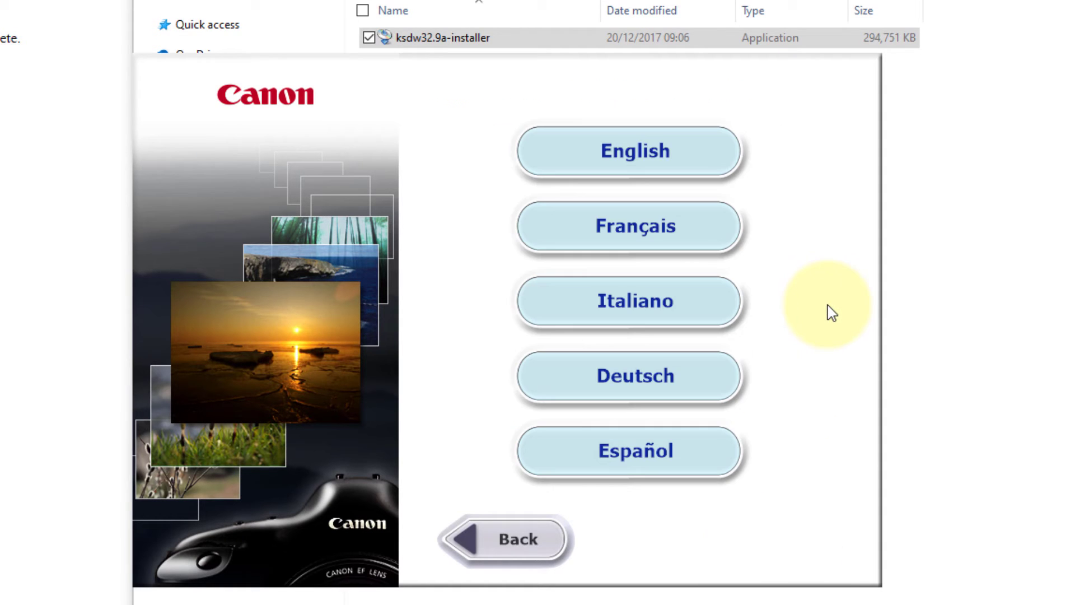
{"action": "left_click", "coordinate": [607, 179]}
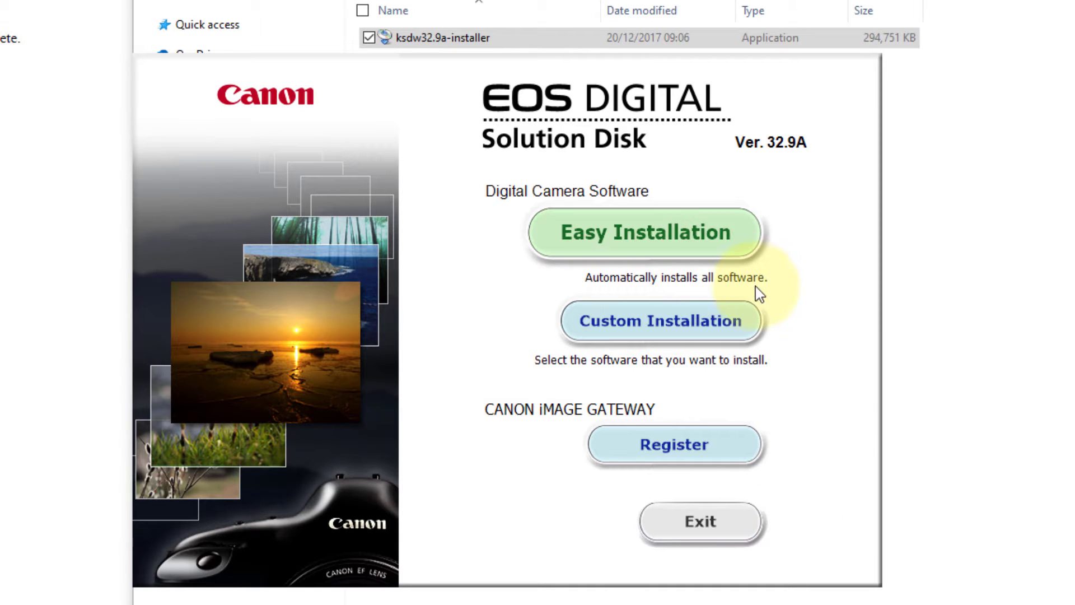
{"action": "left_click", "coordinate": [650, 317]}
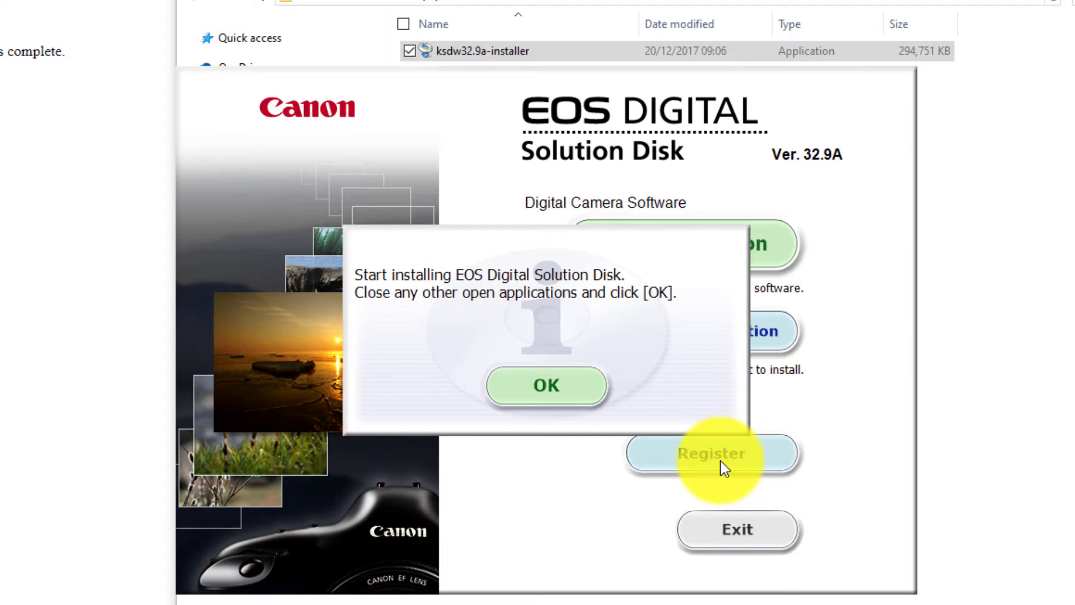
Start the wizard and keep every listed Canon program, including Digital Photo Professional 4, selected
{"action": "left_click", "coordinate": [541, 389]}
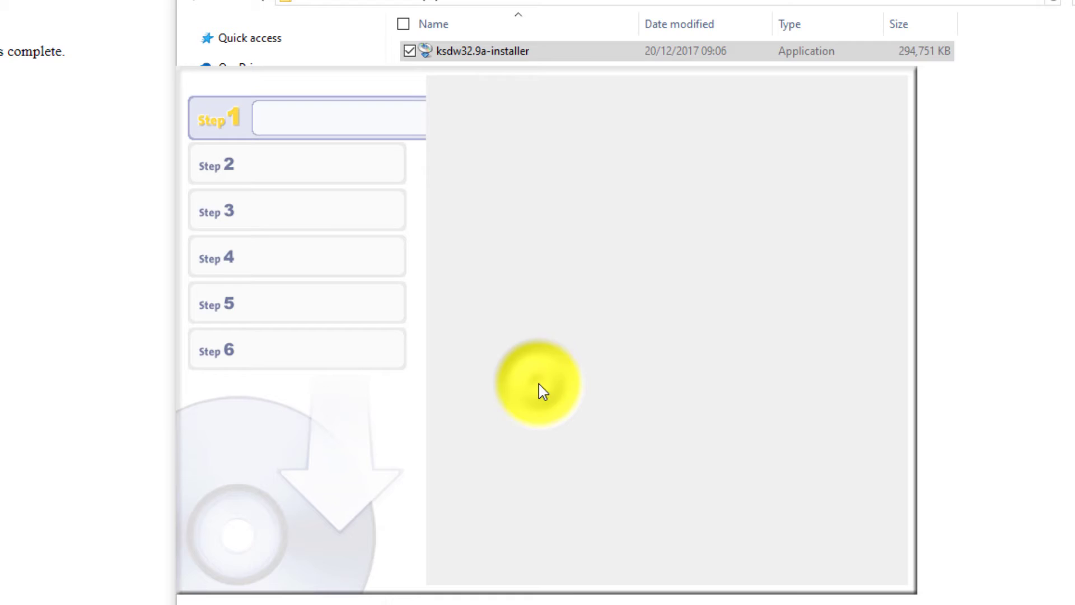
{"action": "scroll", "coordinate": [866, 325], "scroll_direction": "down", "scroll_amount": 1}
{"action": "scroll", "coordinate": [866, 314], "scroll_direction": "up", "scroll_amount": 1}
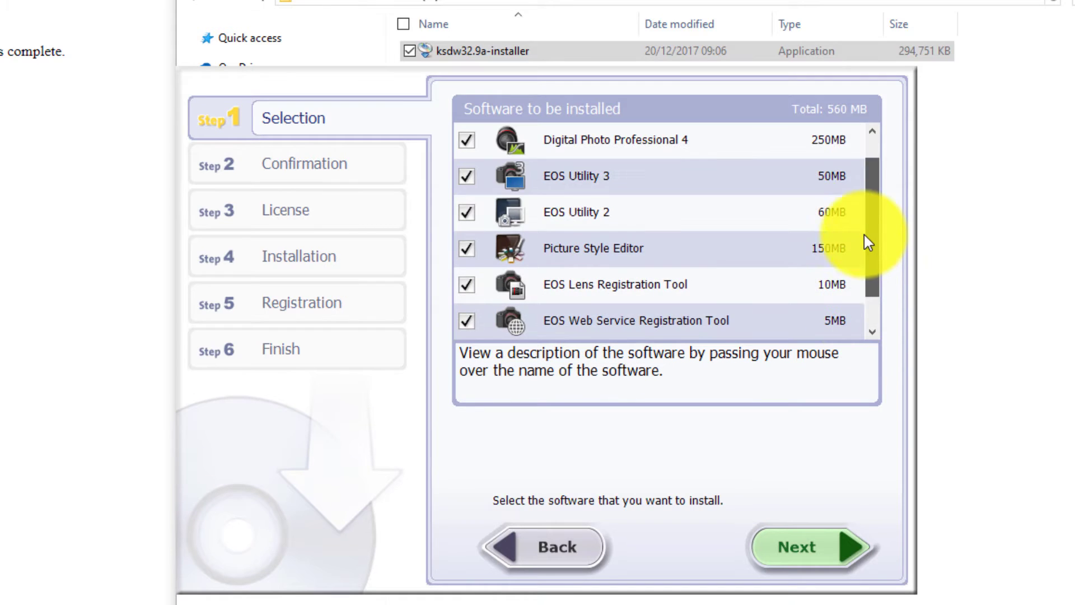
{"action": "left_click_drag", "start_coordinate": [882, 285], "coordinate": [872, 144]}
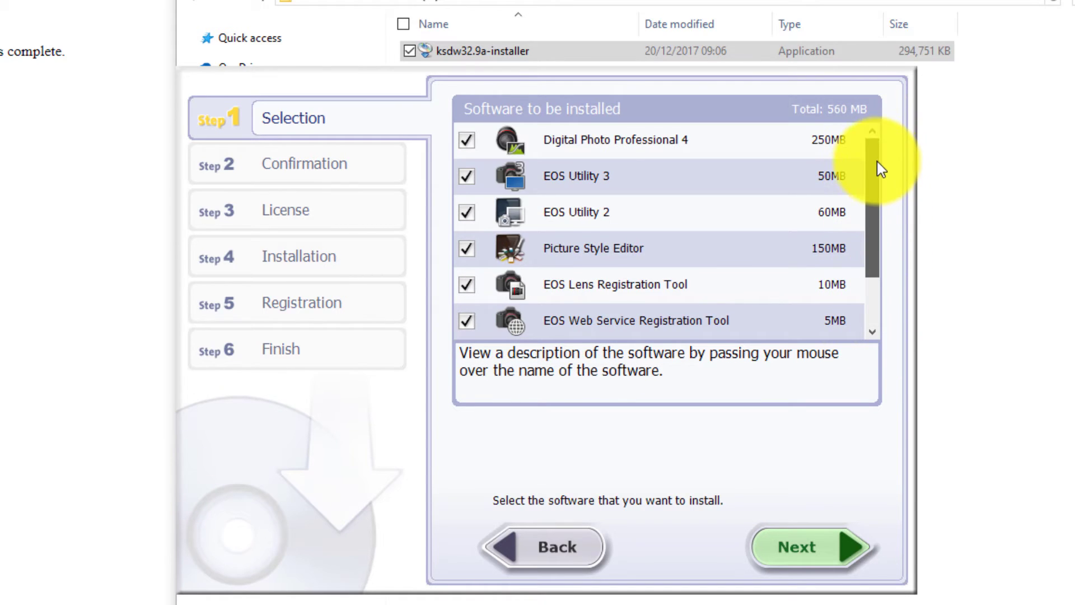
{"action": "mouse_move", "coordinate": [734, 125]}
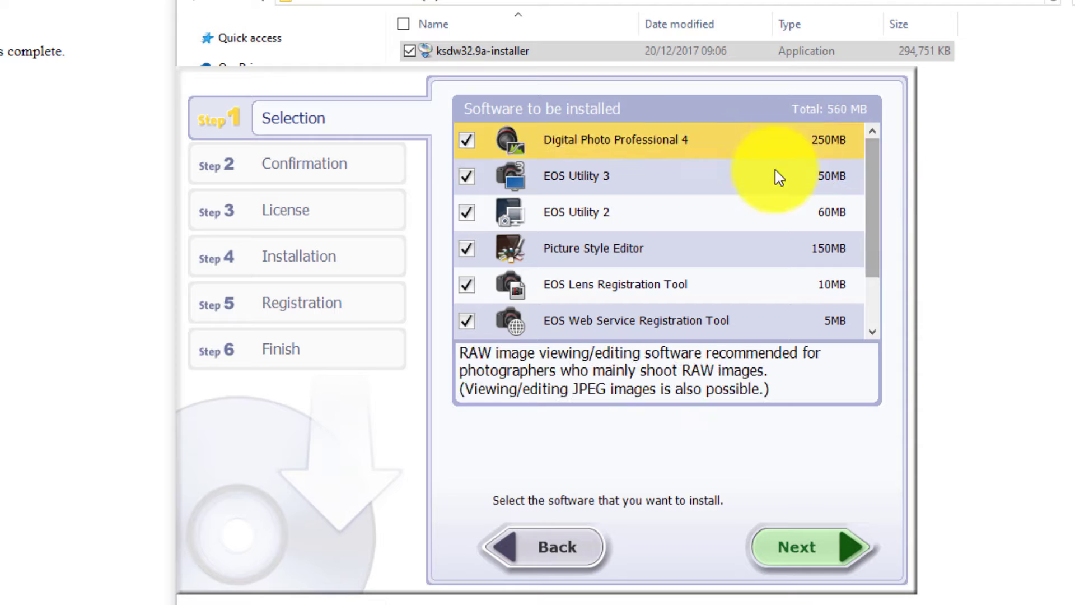
{"action": "scroll", "coordinate": [856, 285], "scroll_direction": "down", "scroll_amount": 1}
{"action": "scroll", "coordinate": [868, 212], "scroll_direction": "up", "scroll_amount": 1}
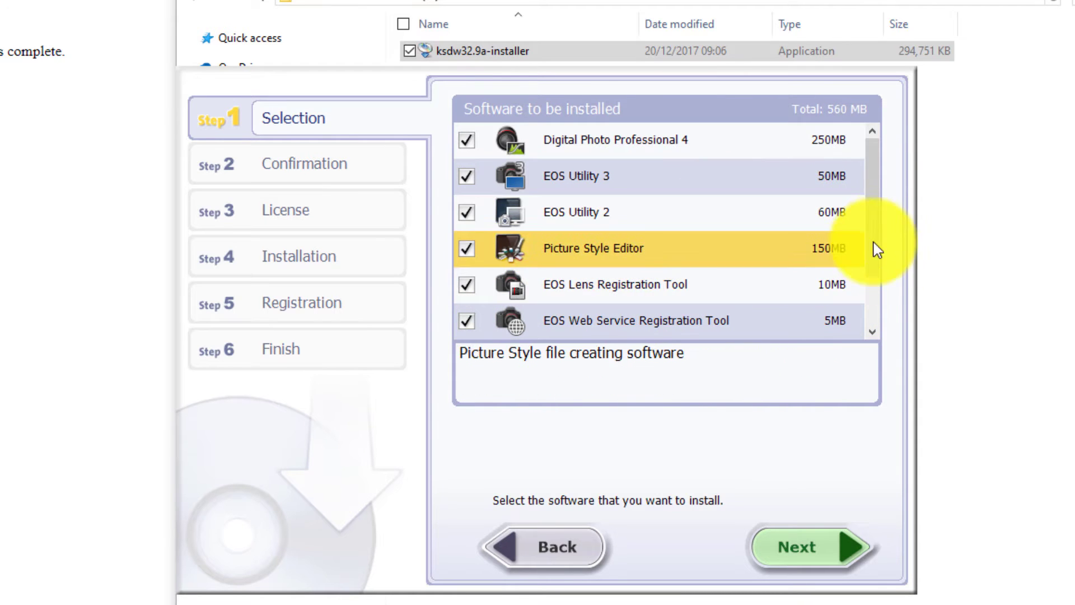
{"action": "left_click_drag", "start_coordinate": [877, 203], "coordinate": [865, 268]}
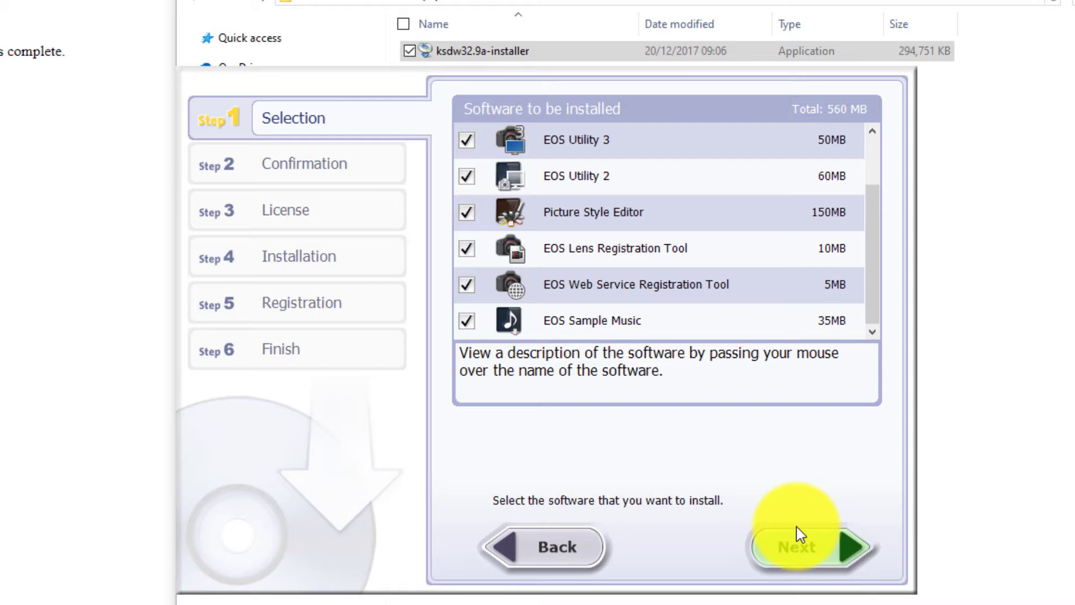
{"action": "left_click", "coordinate": [796, 543]}
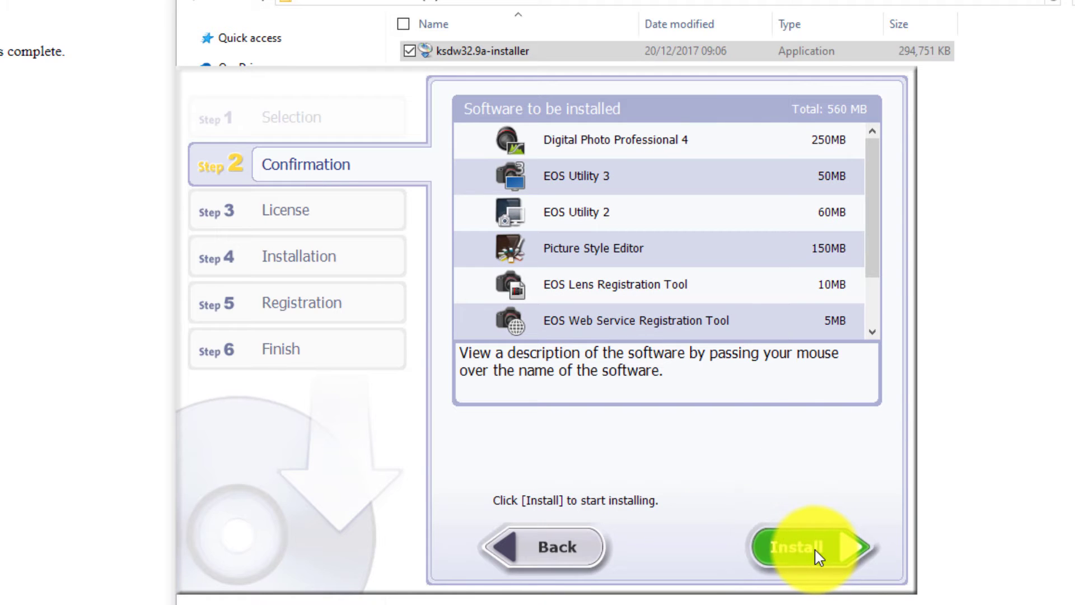
Begin the installation and accept the licence agreement
{"action": "left_click", "coordinate": [818, 555]}
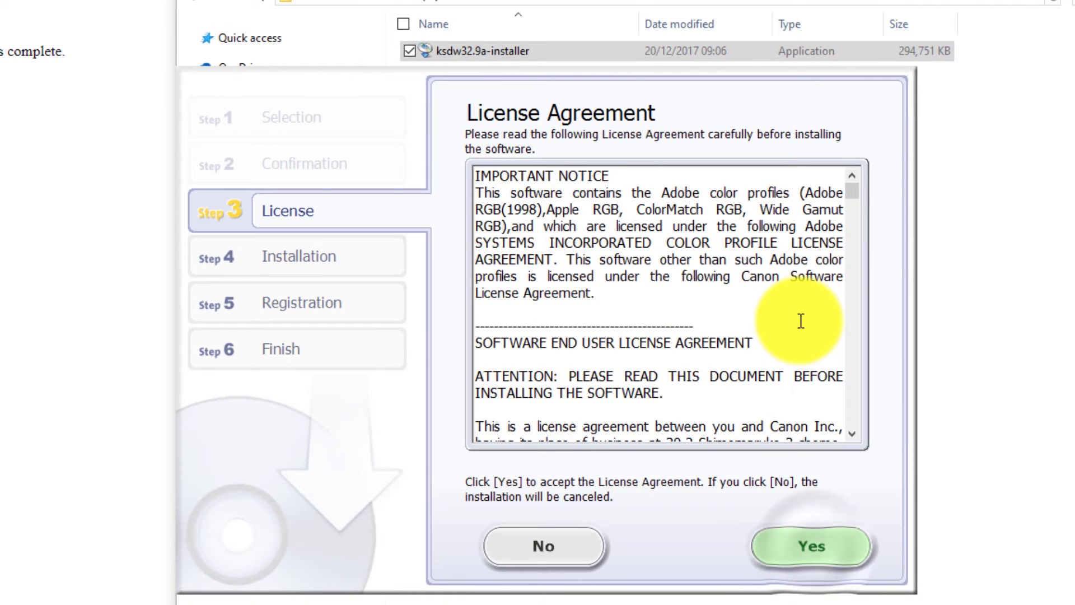
{"action": "scroll", "coordinate": [800, 322], "scroll_direction": "down", "scroll_amount": 12}
{"action": "scroll", "coordinate": [800, 324], "scroll_direction": "down", "scroll_amount": 12}
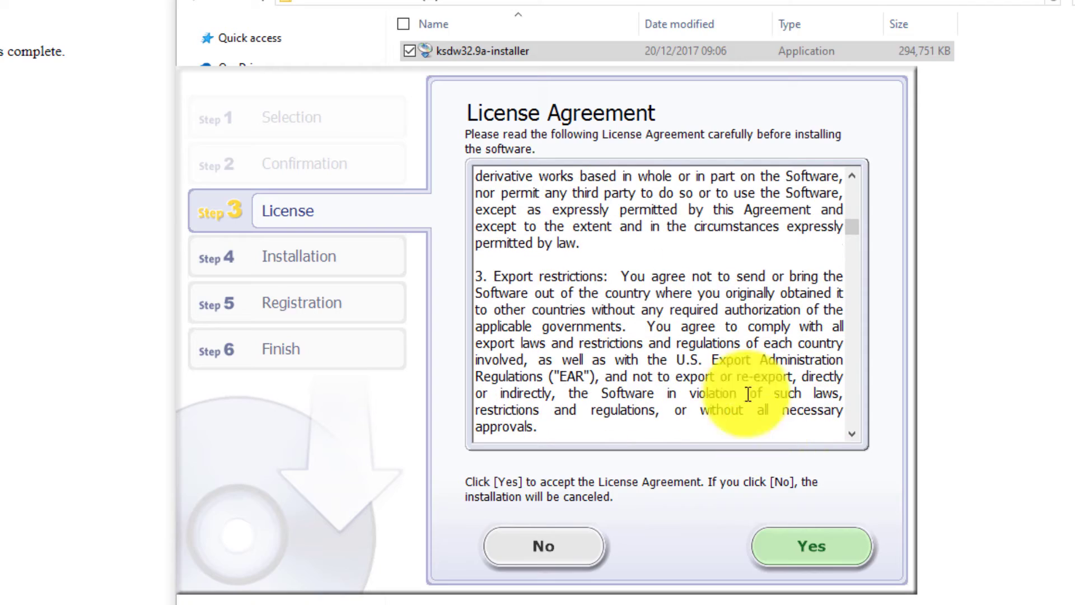
{"action": "scroll", "coordinate": [678, 255], "scroll_direction": "down", "scroll_amount": 10}
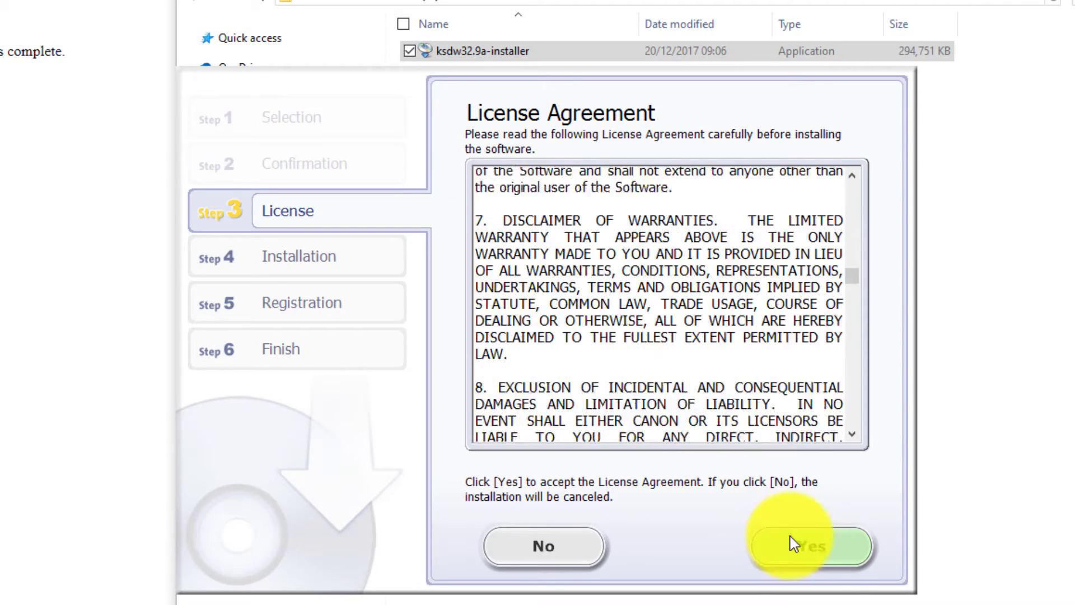
{"action": "left_click", "coordinate": [813, 555]}
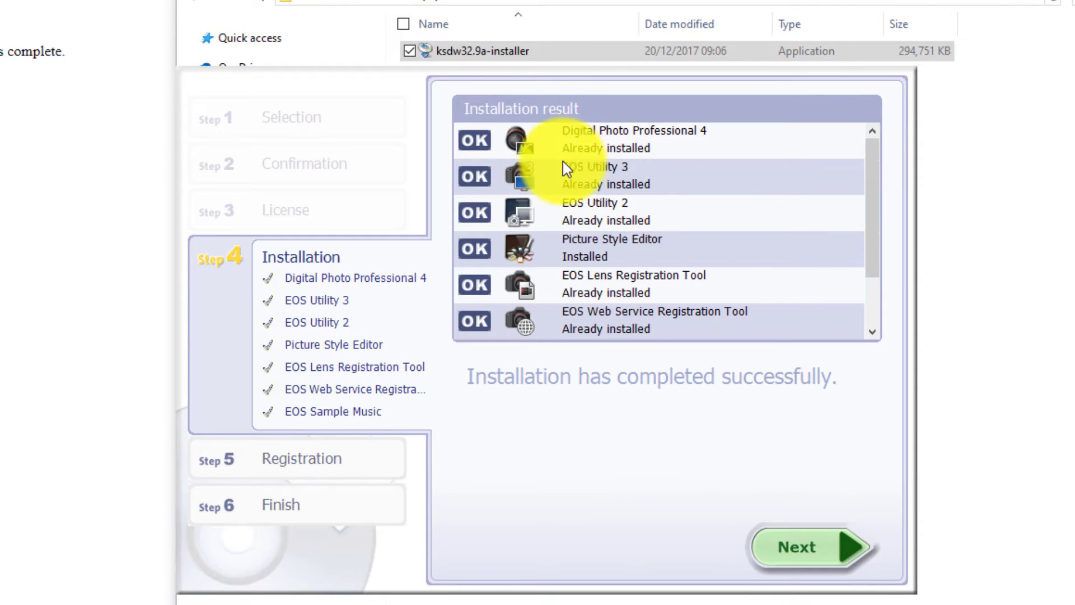
Choose 'No, I will register later' and finish, closing the installer
{"action": "left_click_drag", "start_coordinate": [879, 174], "coordinate": [863, 159]}
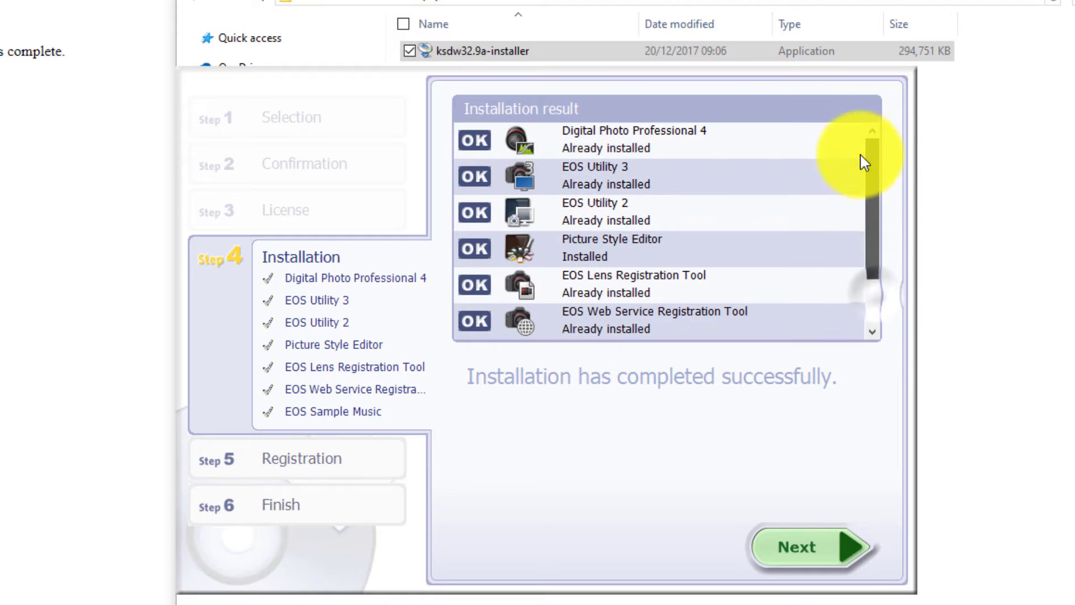
{"action": "left_click", "coordinate": [784, 548]}
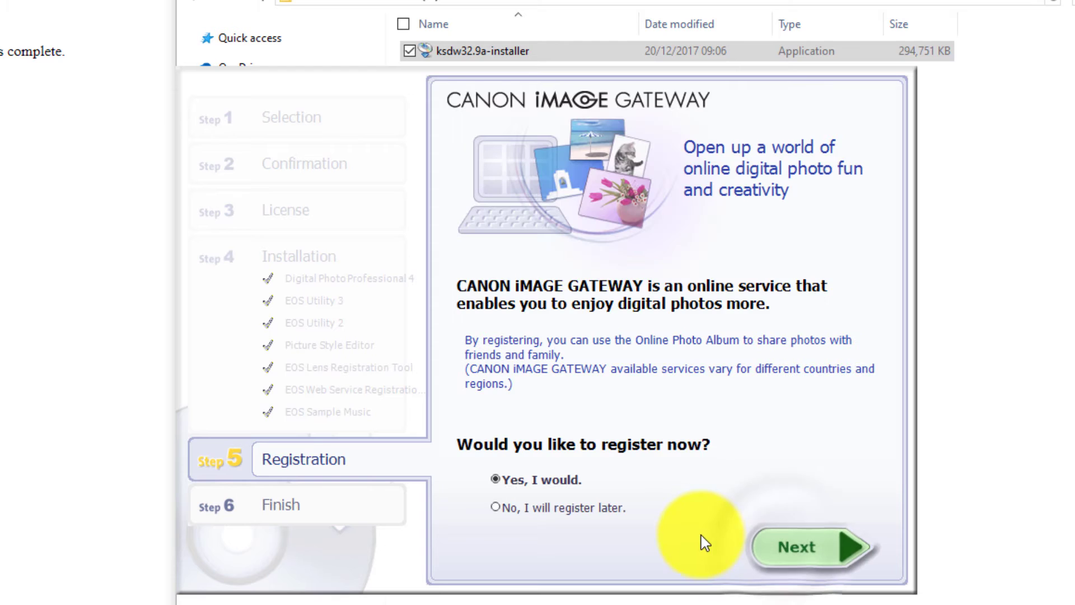
{"action": "left_click", "coordinate": [543, 508]}
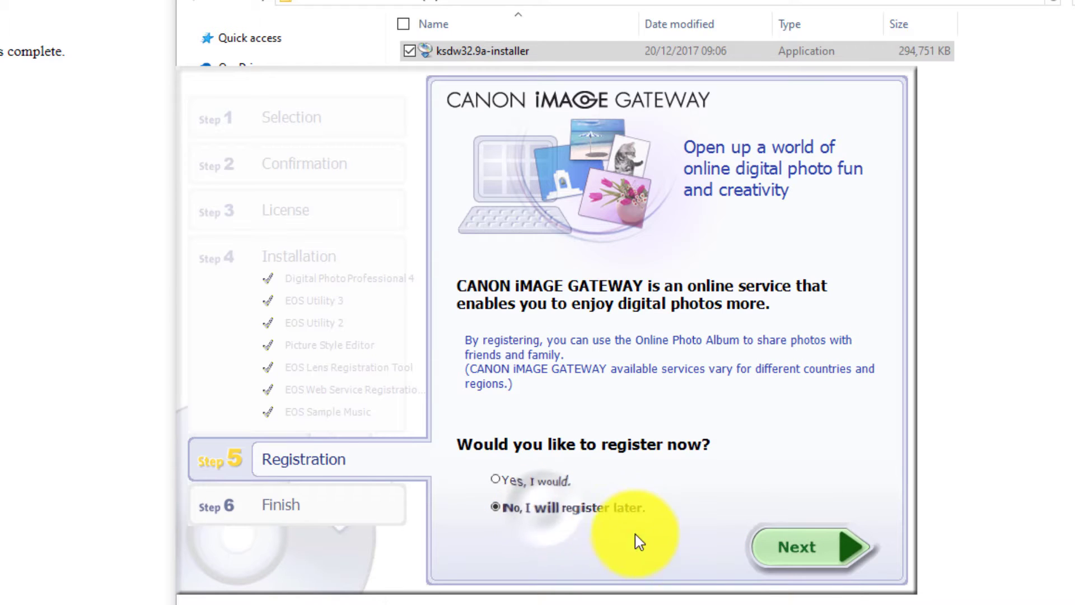
{"action": "left_click", "coordinate": [778, 551]}
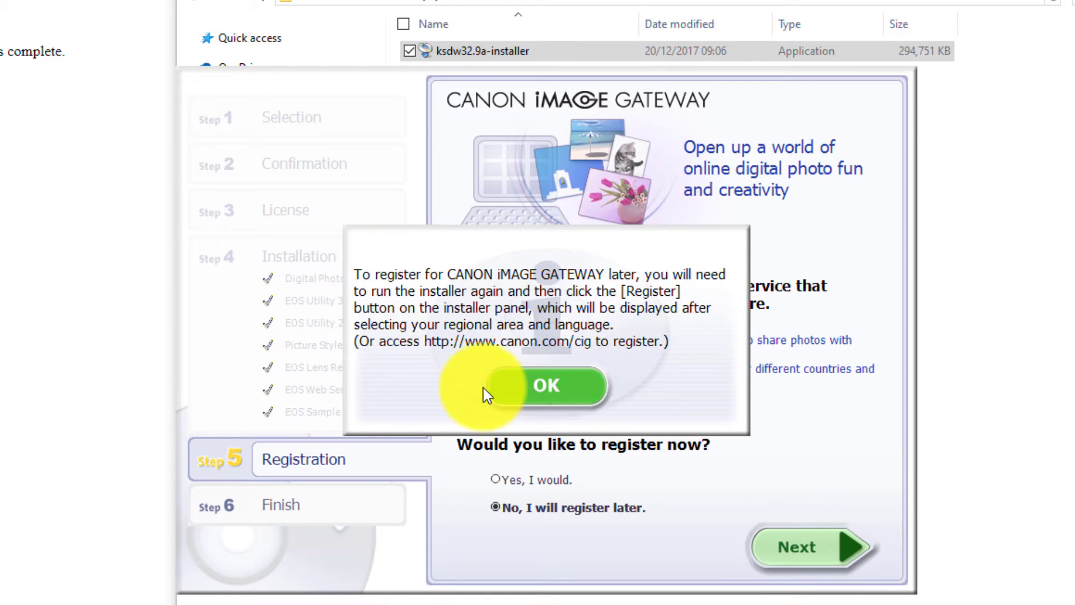
{"action": "left_click", "coordinate": [536, 384]}
{"action": "left_click", "coordinate": [662, 341]}
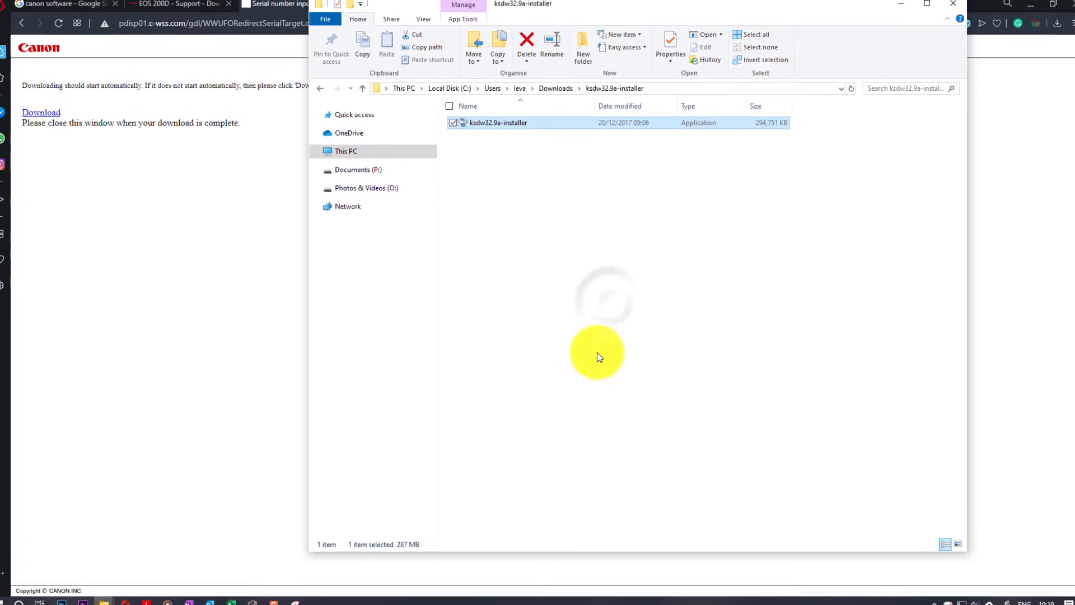
In the archived Leeds Light Festival folder, show the Open with app list for IMG_0596
{"action": "mouse_move", "coordinate": [104, 598]}
{"action": "left_click", "coordinate": [109, 568]}
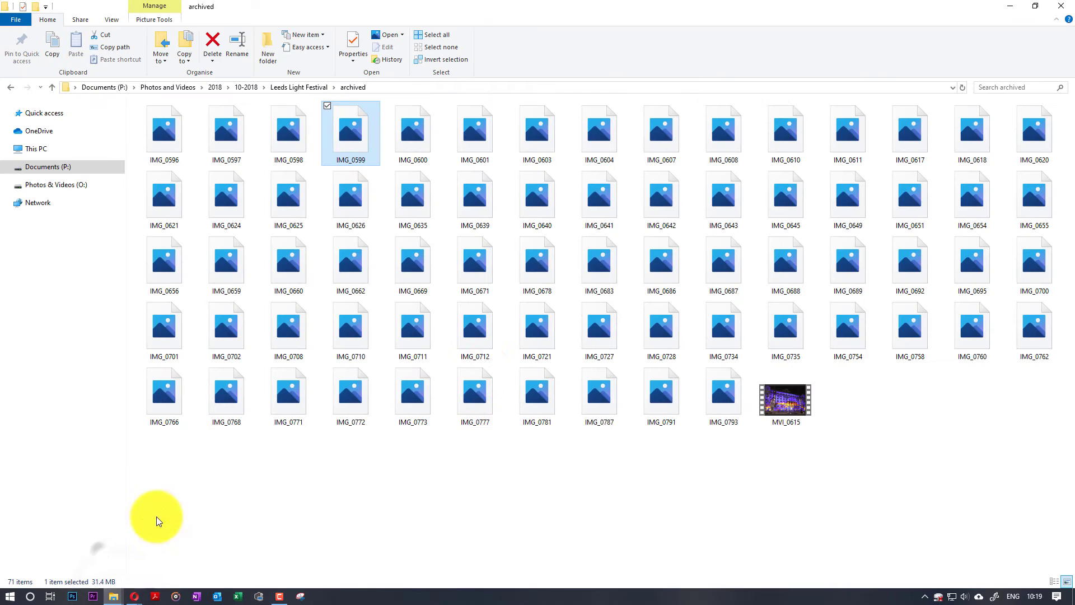
{"action": "left_click", "coordinate": [174, 149]}
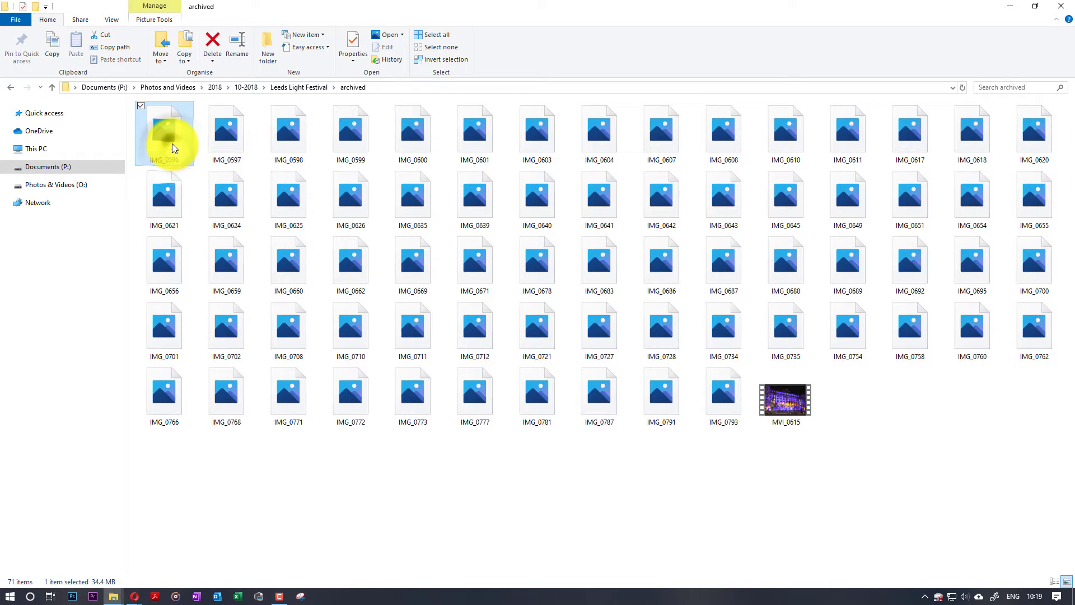
{"action": "right_click", "coordinate": [173, 148]}
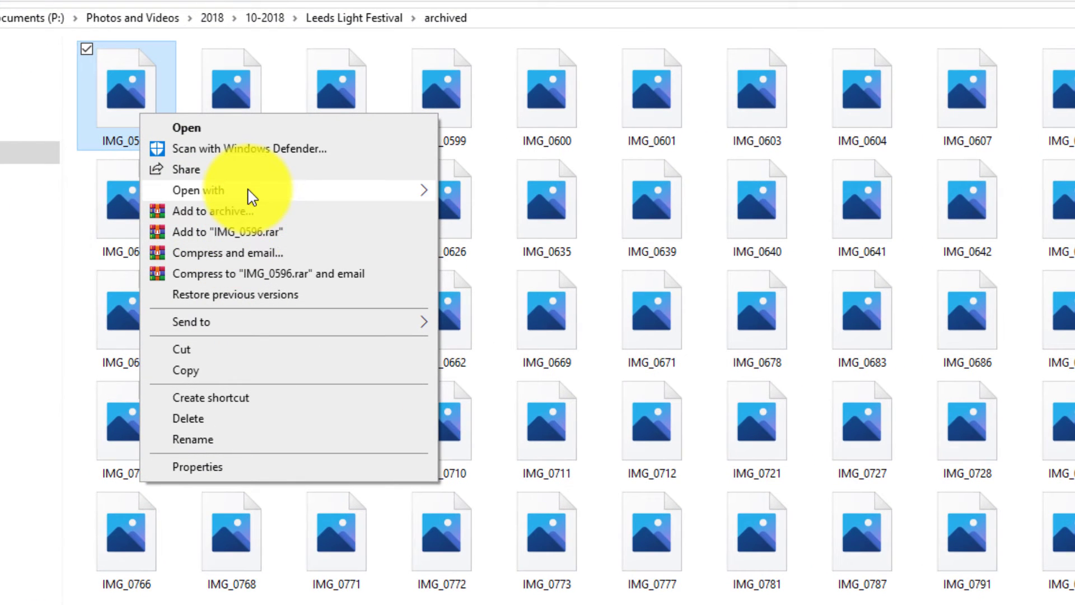
{"action": "mouse_move", "coordinate": [250, 195]}
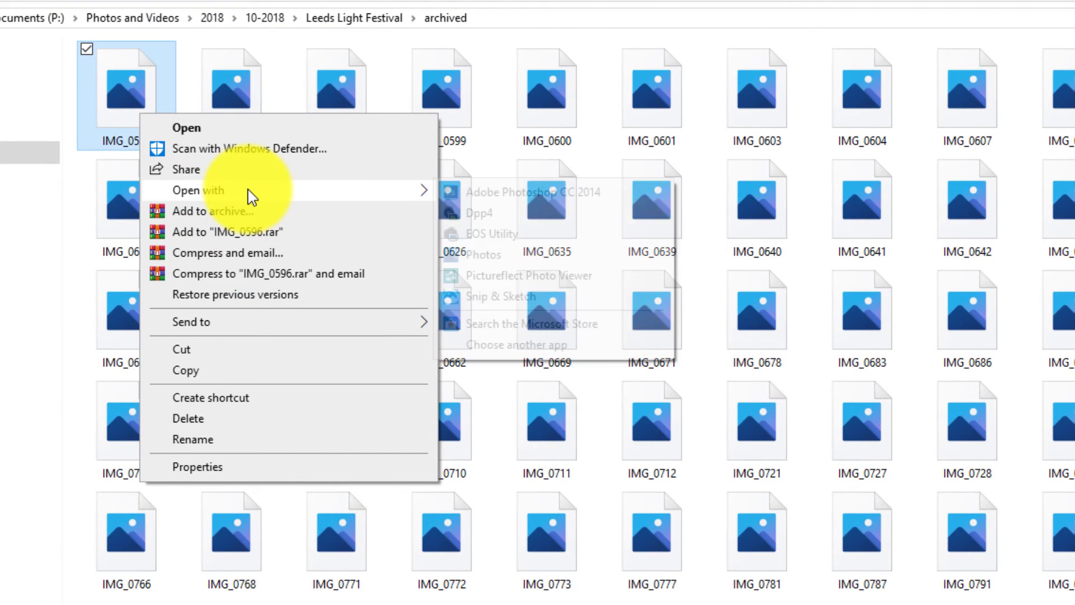
Open IMG_0596 with Dpp4, then view IMG_0645 at 100% and IMG_0654 full-size
{"action": "left_click", "coordinate": [483, 218]}
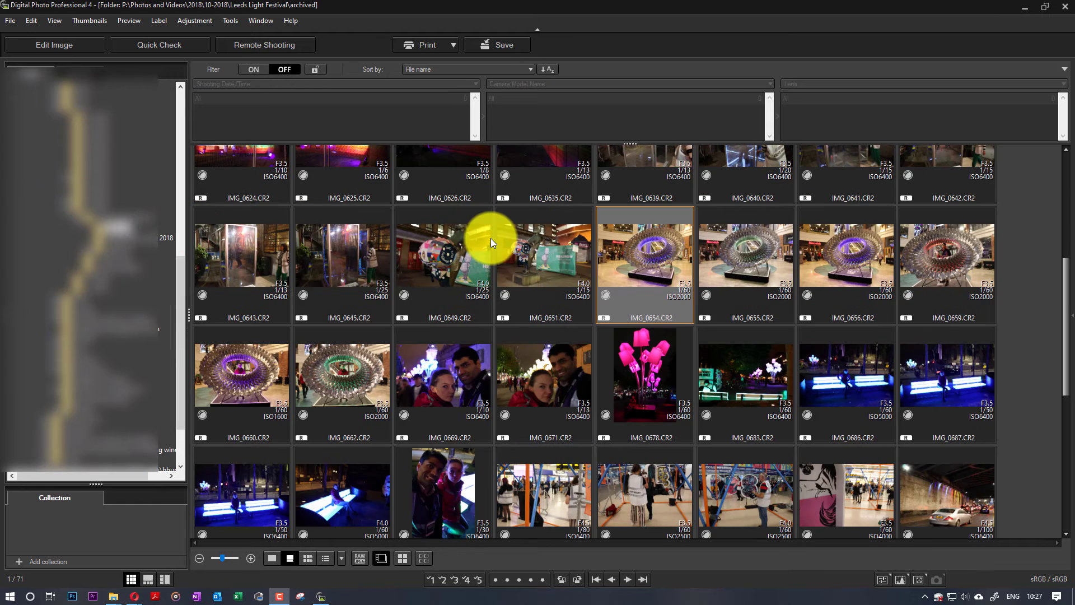
{"action": "left_click", "coordinate": [363, 268]}
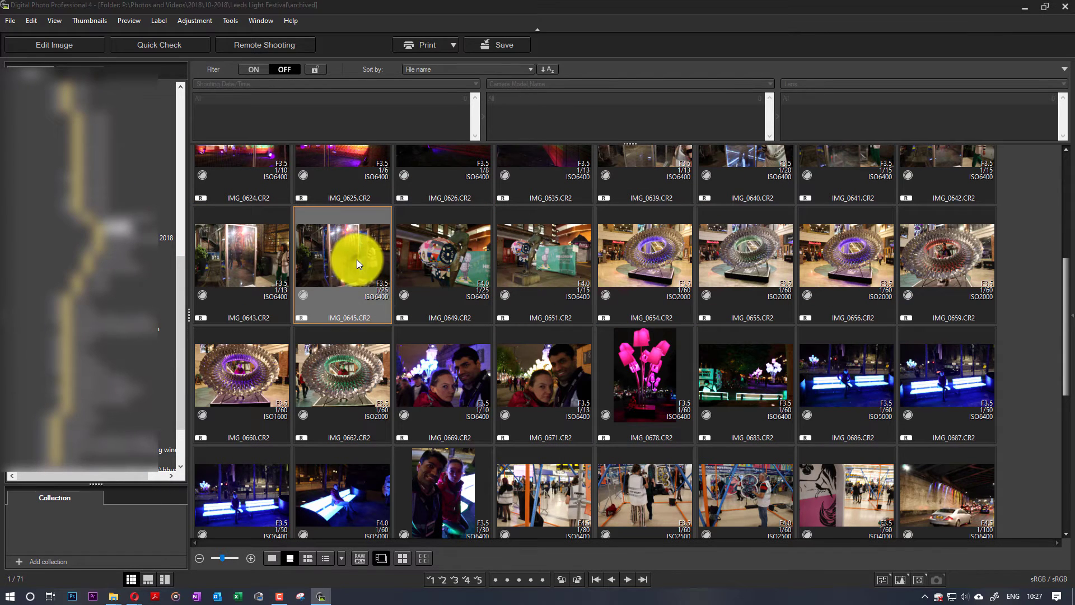
{"action": "double_click", "coordinate": [357, 260]}
{"action": "left_click", "coordinate": [353, 263]}
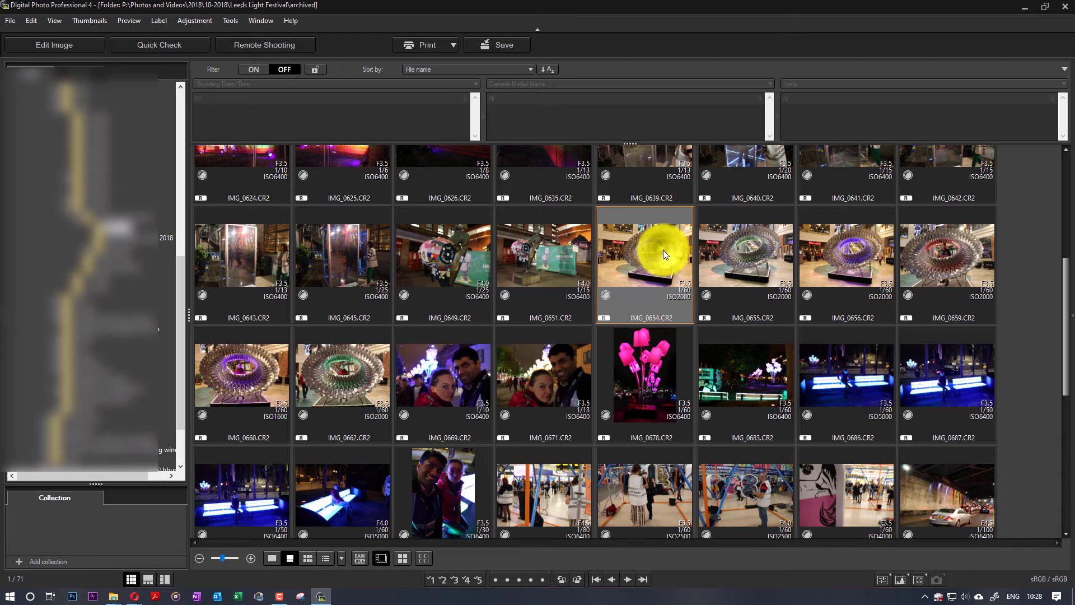
{"action": "double_click", "coordinate": [663, 252]}
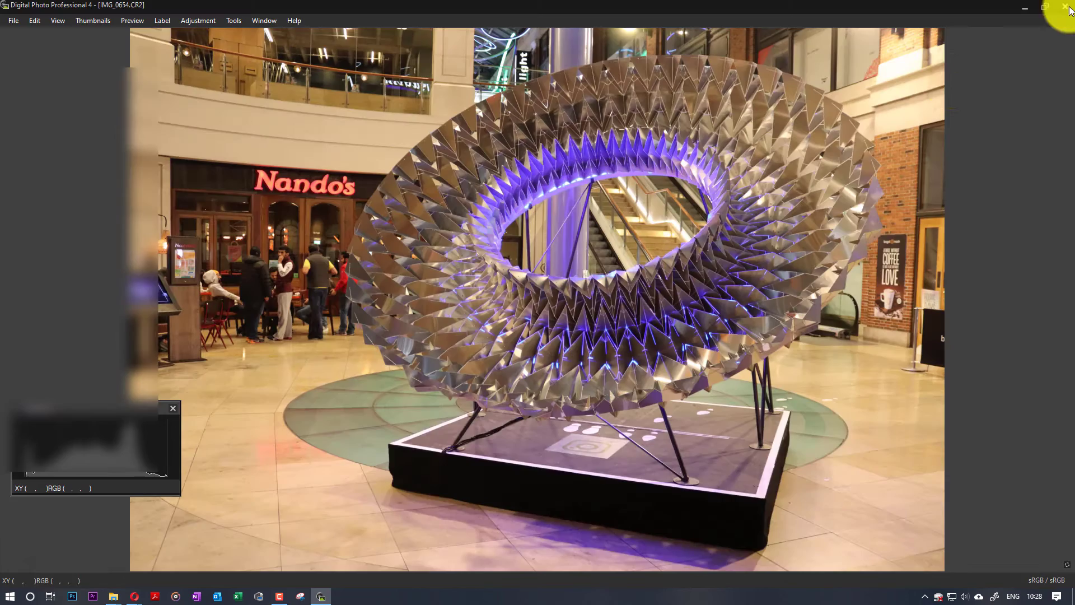
{"action": "key", "text": "Escape"}
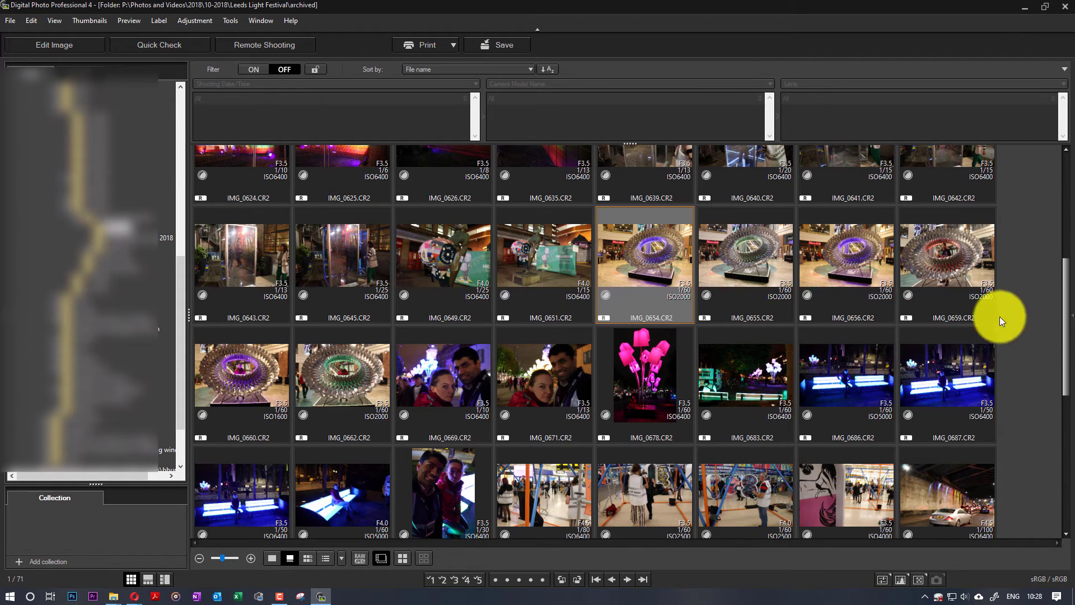
{"action": "left_click_drag", "start_coordinate": [1062, 328], "coordinate": [1062, 316]}
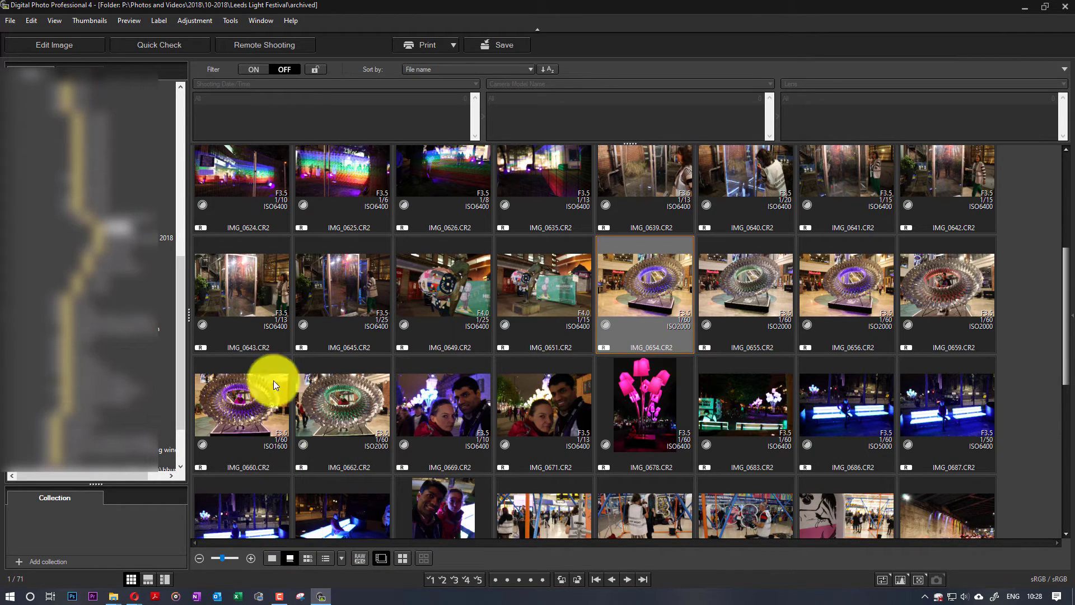
{"action": "left_click", "coordinate": [274, 559]}
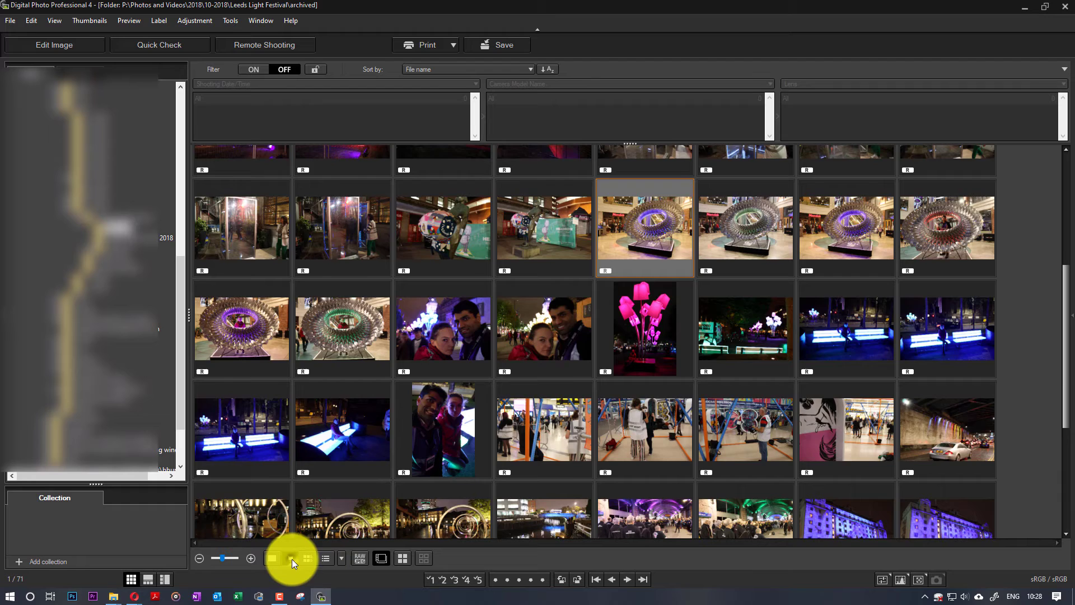
{"action": "left_click", "coordinate": [291, 559]}
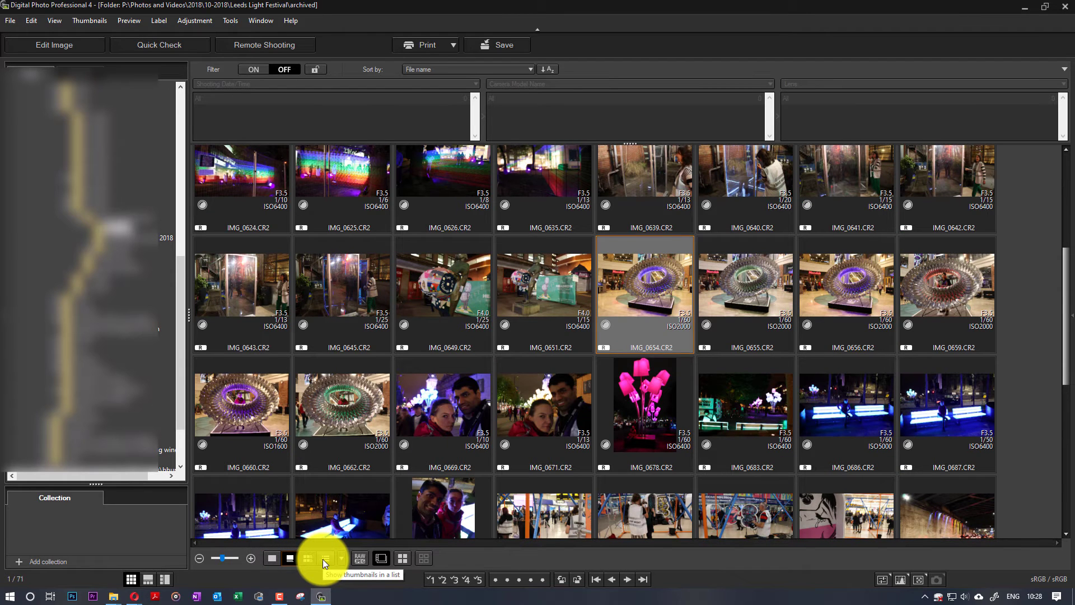
{"action": "left_click", "coordinate": [325, 558]}
{"action": "left_click", "coordinate": [289, 558]}
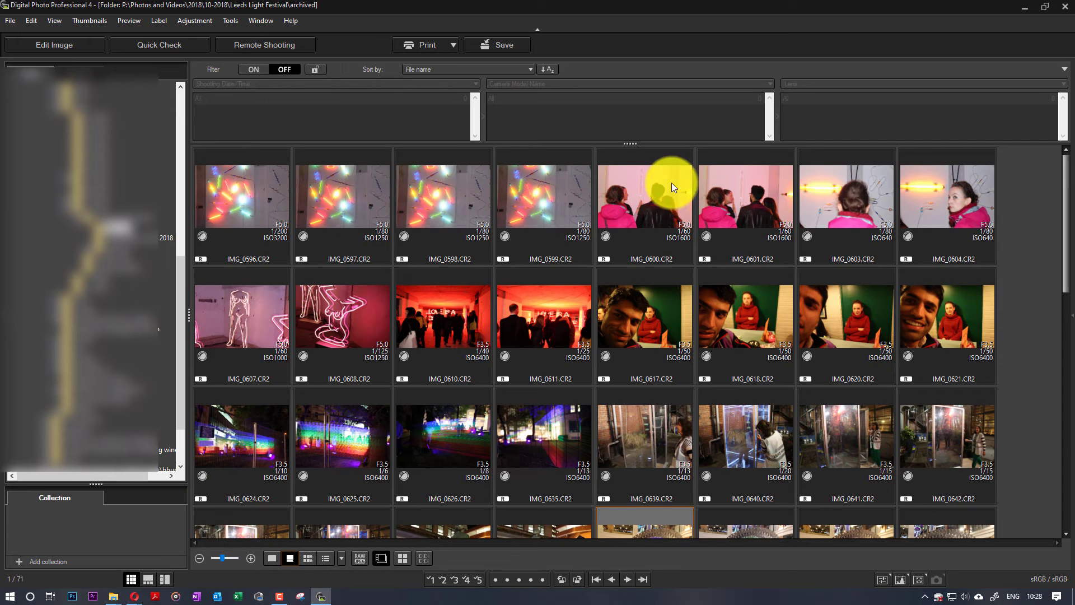
{"action": "left_click", "coordinate": [468, 218]}
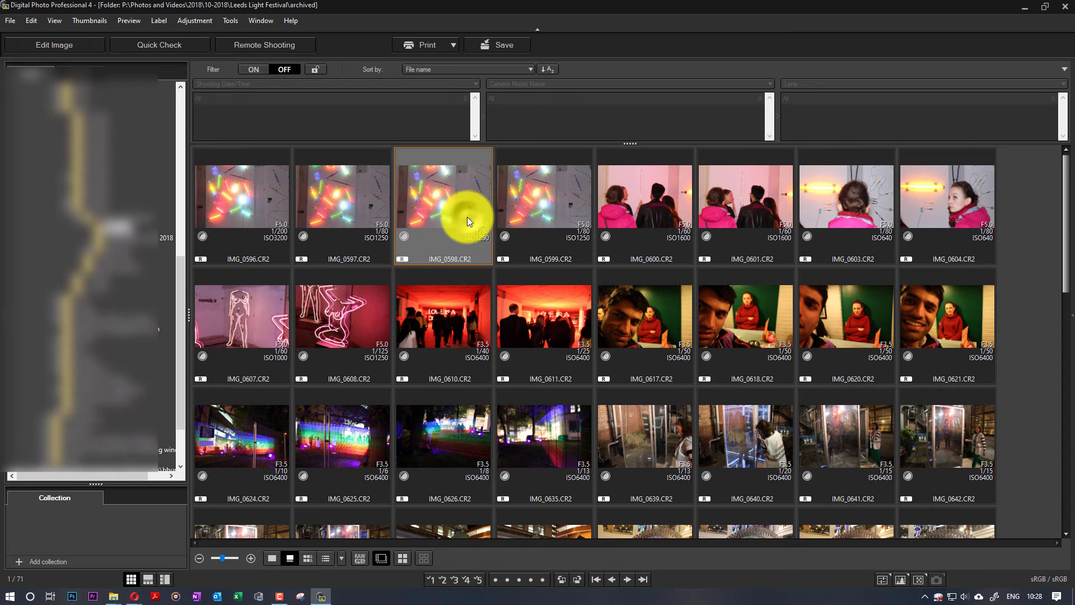
{"action": "left_click", "coordinate": [558, 210]}
{"action": "left_click", "coordinate": [653, 213]}
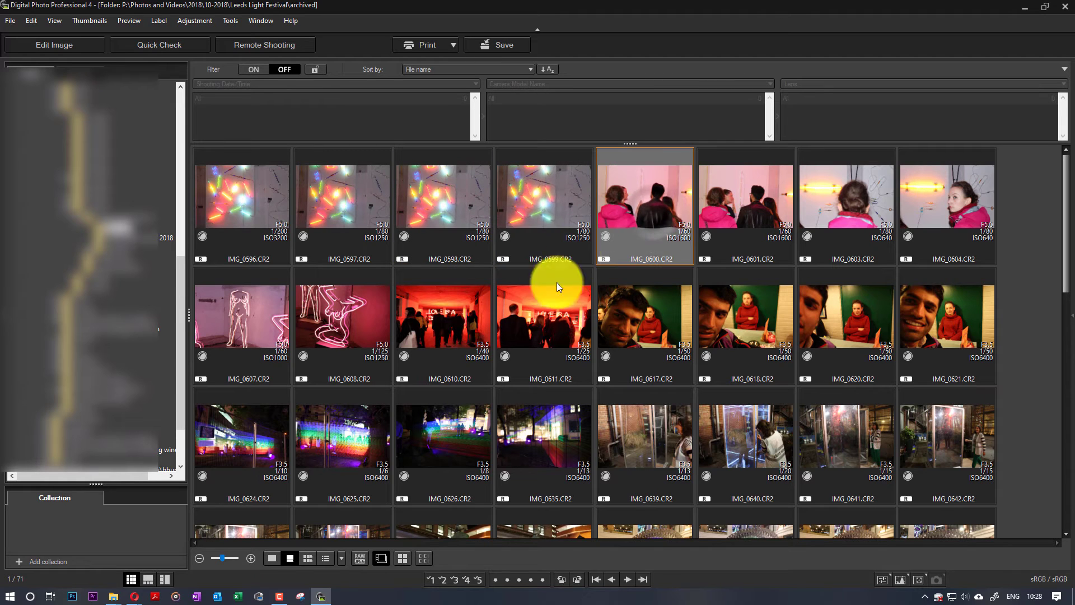
{"action": "left_click", "coordinate": [518, 342]}
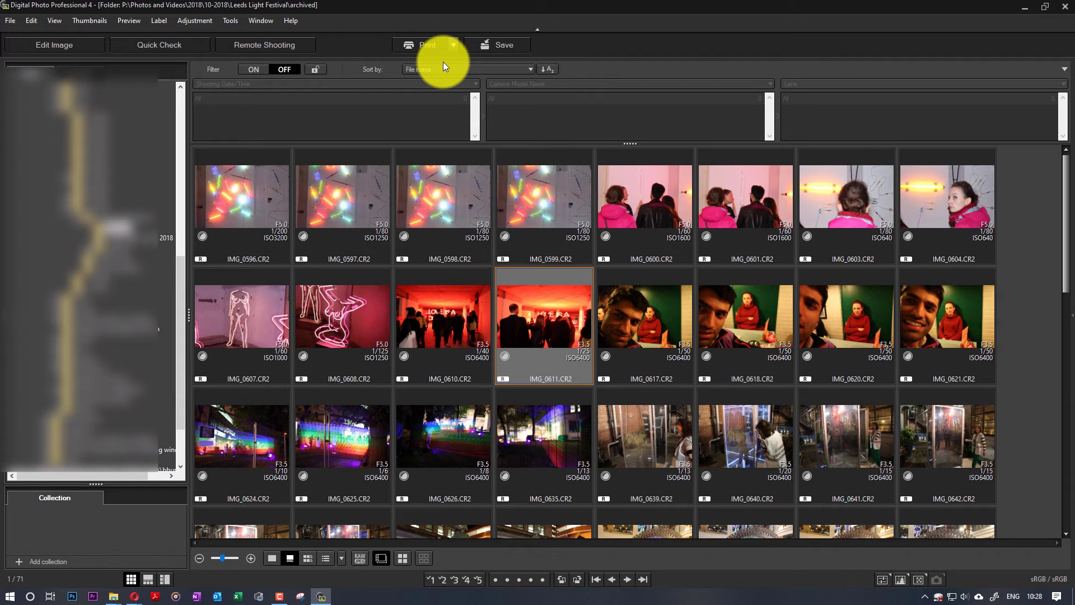
{"action": "scroll", "coordinate": [596, 297], "scroll_direction": "down", "scroll_amount": 5}
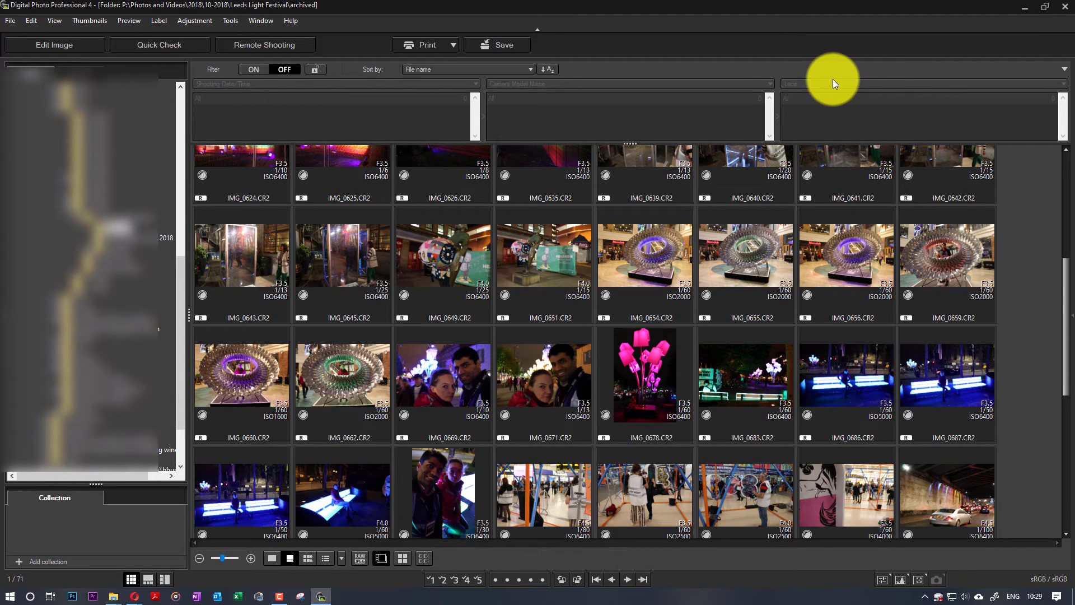
Via IMG_0625's Open with menu, set Dpp4 to always open .CR2 files
{"action": "left_click", "coordinate": [1027, 9]}
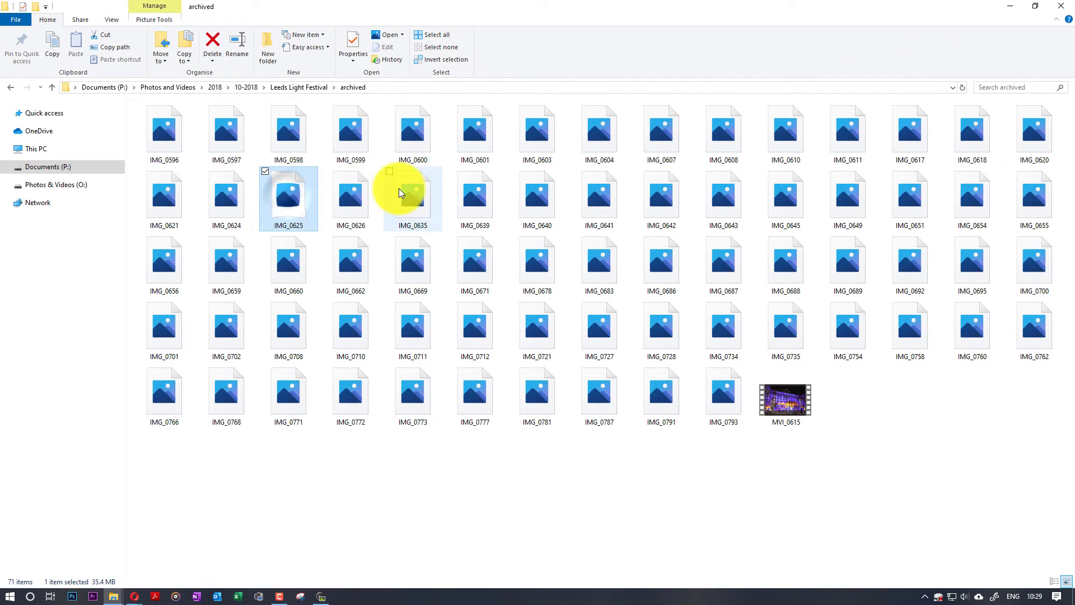
{"action": "right_click", "coordinate": [287, 194]}
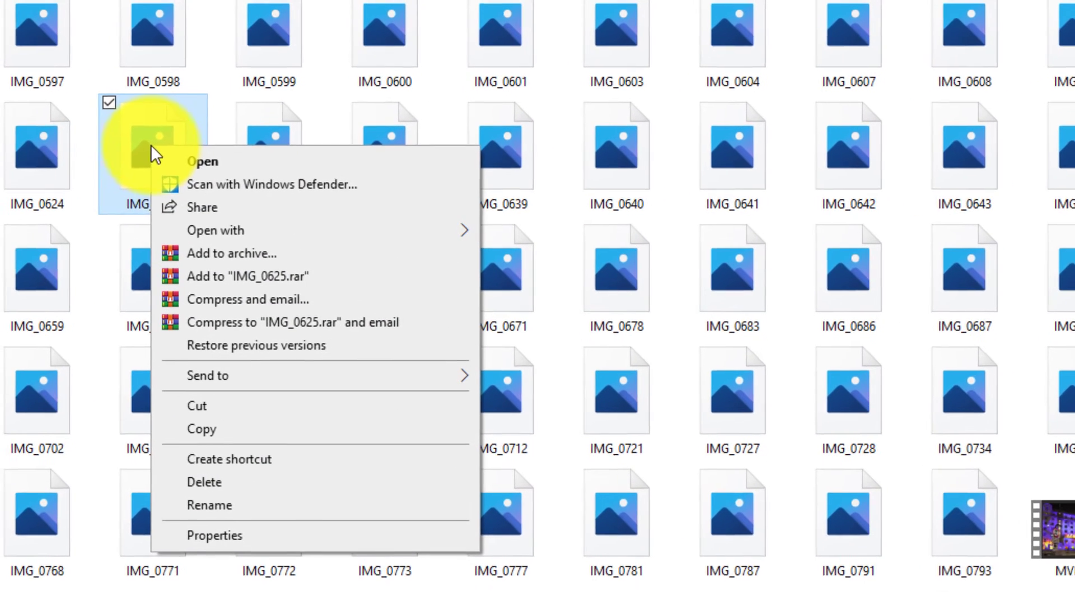
{"action": "mouse_move", "coordinate": [238, 230]}
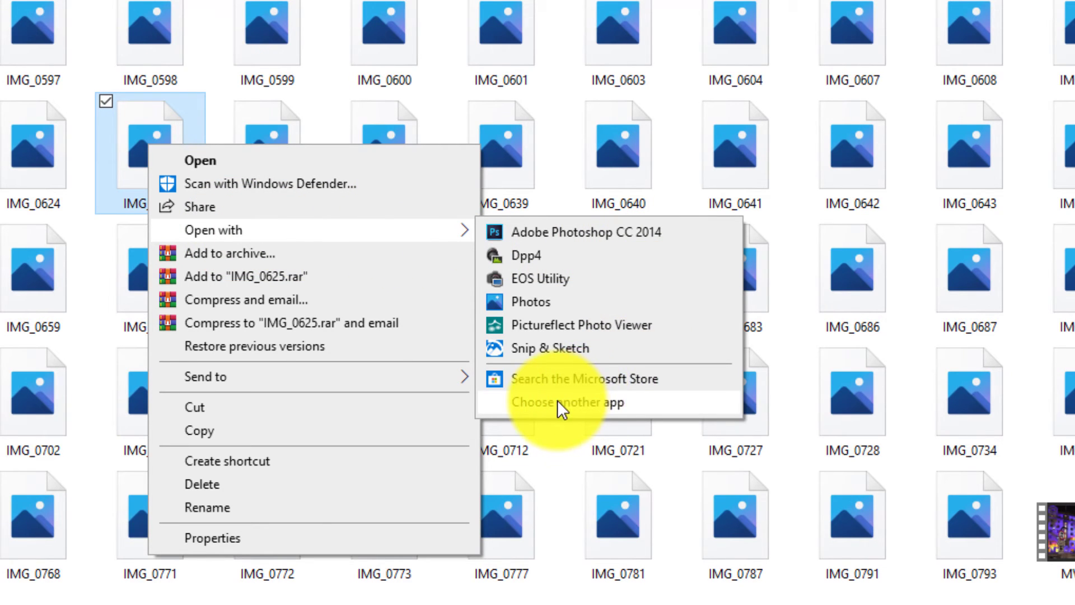
{"action": "left_click", "coordinate": [573, 400]}
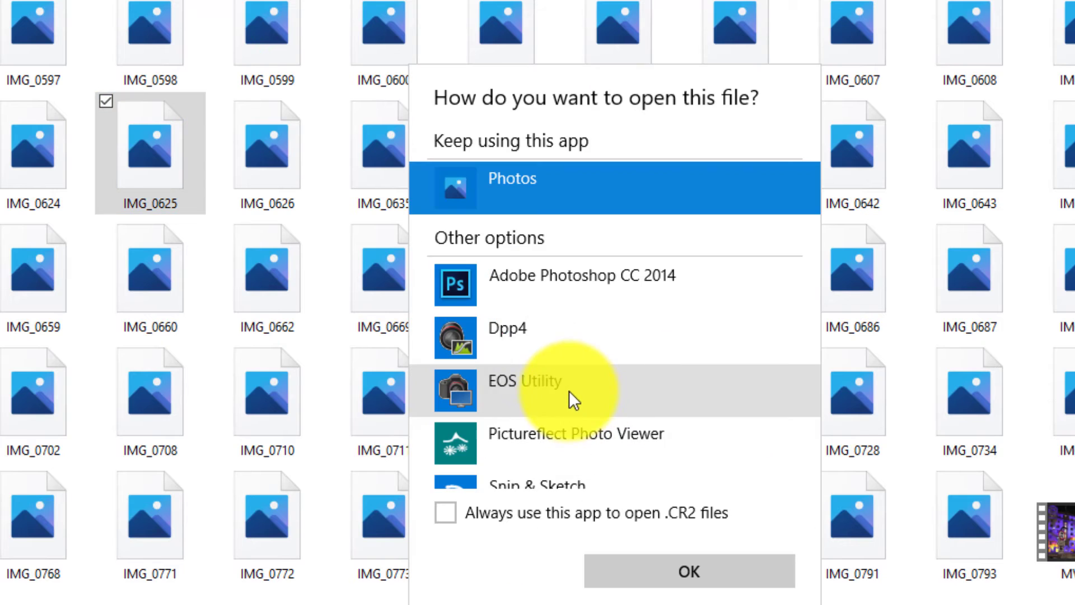
{"action": "left_click", "coordinate": [498, 349]}
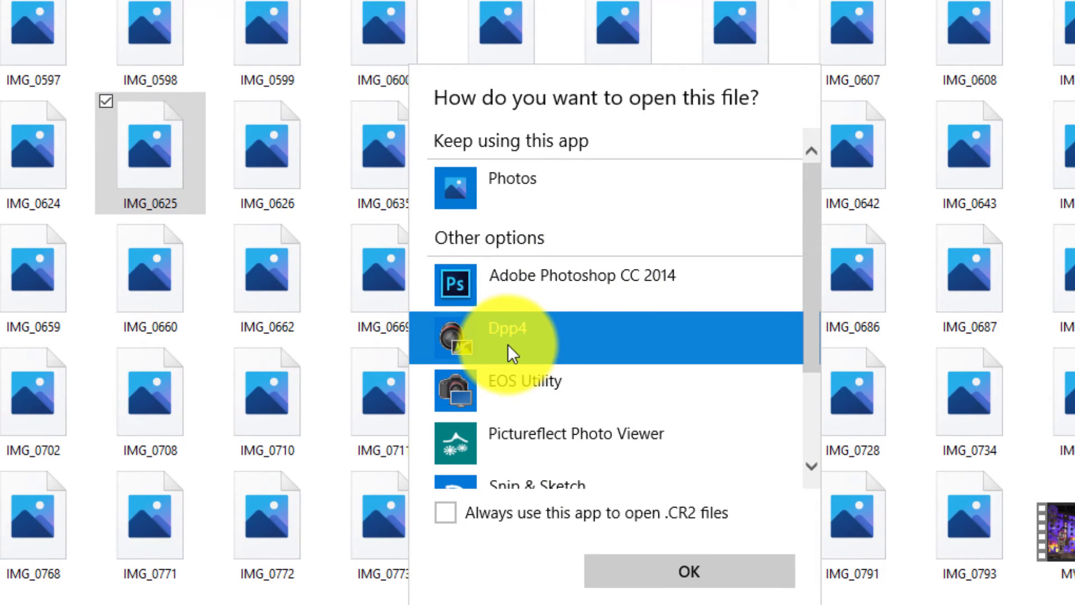
{"action": "left_click", "coordinate": [446, 518]}
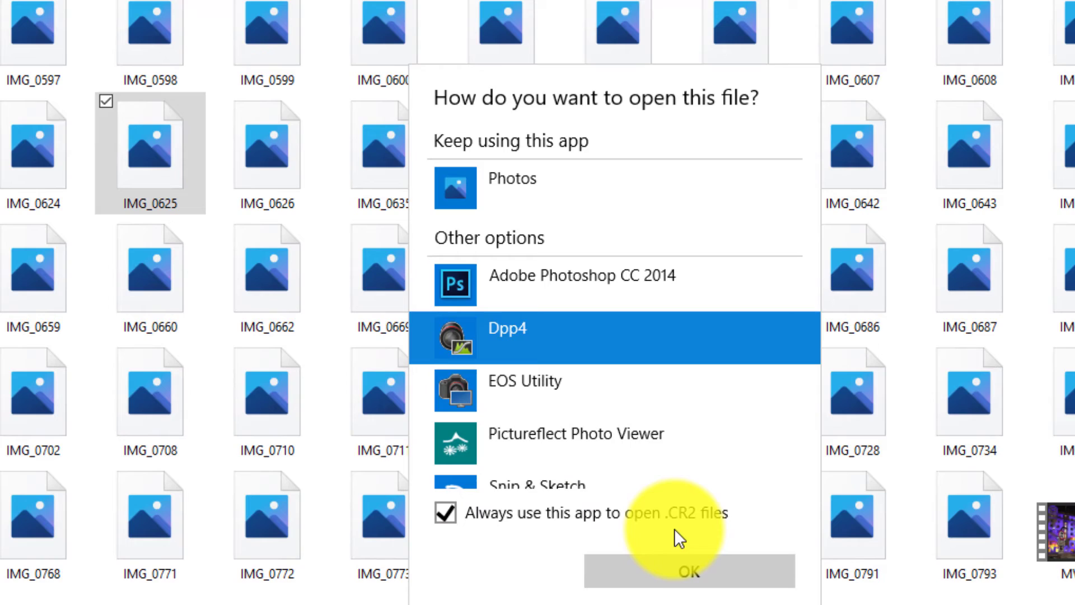
{"action": "left_click", "coordinate": [675, 570]}
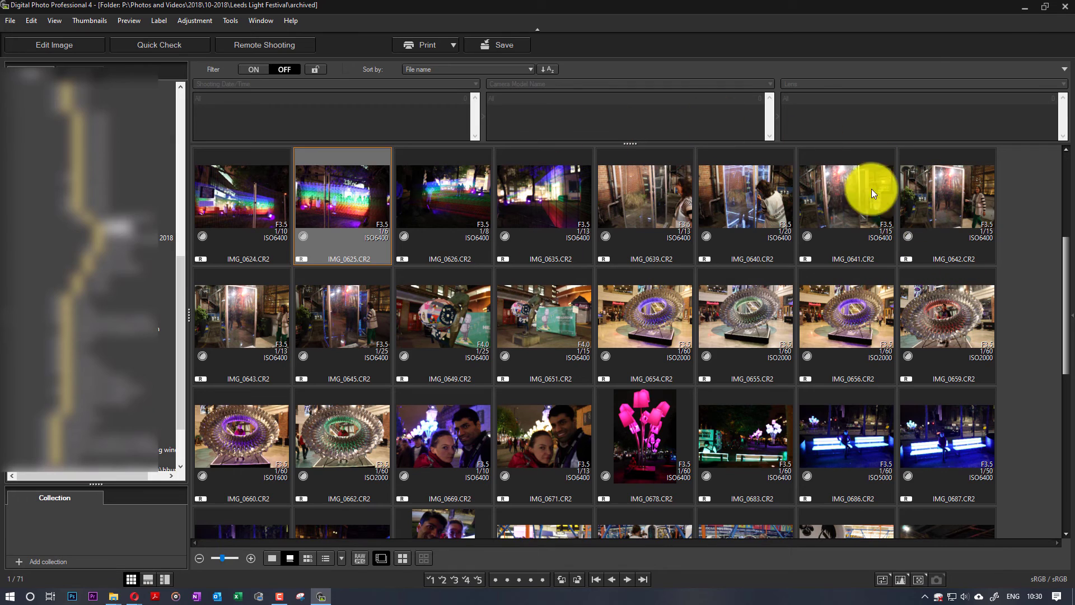
Open IMG_0643.CR2 from the archived folder in Digital Photo Professional 4 and view it full size
{"action": "left_click", "coordinate": [1026, 6]}
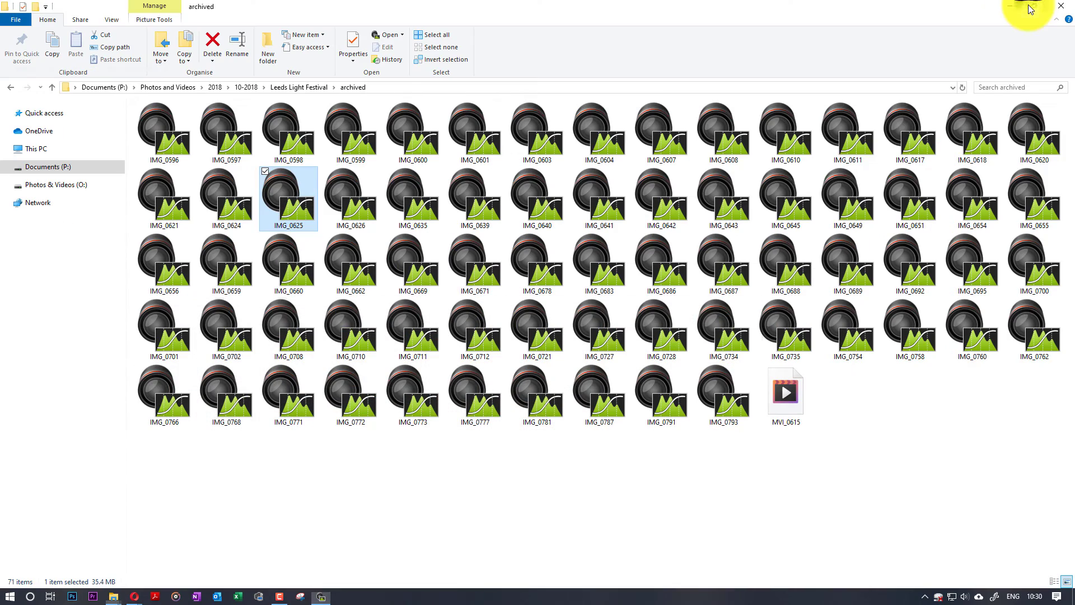
{"action": "left_click", "coordinate": [730, 194]}
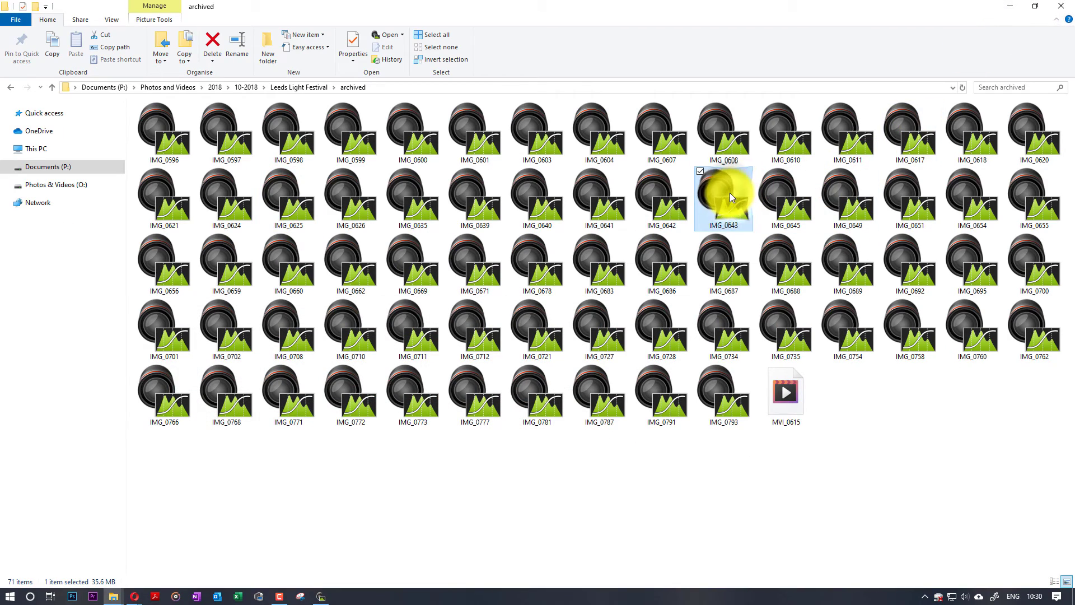
{"action": "double_click", "coordinate": [730, 193]}
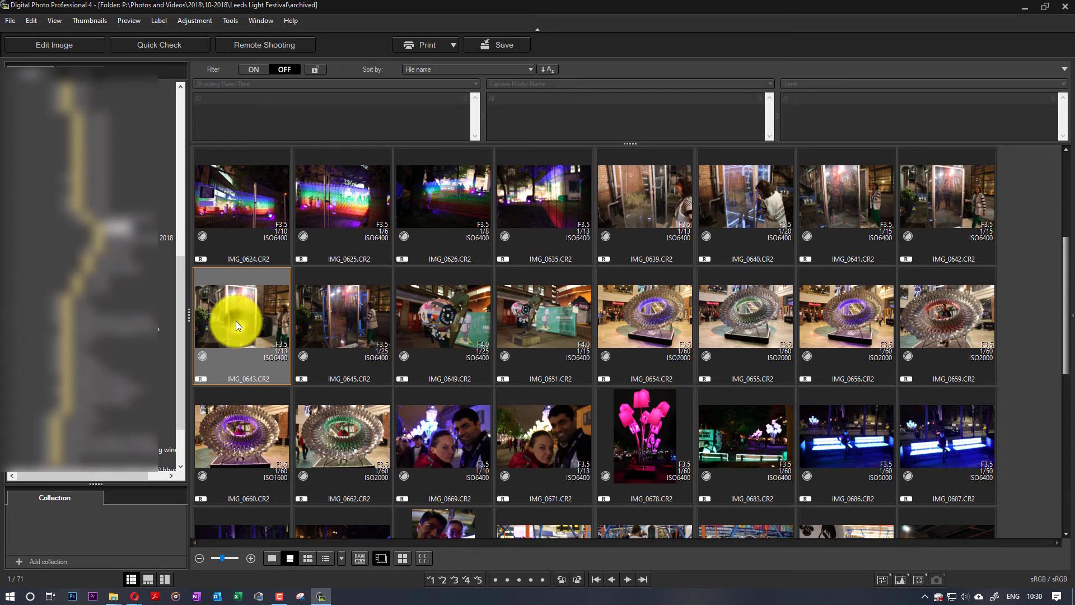
{"action": "double_click", "coordinate": [236, 321]}
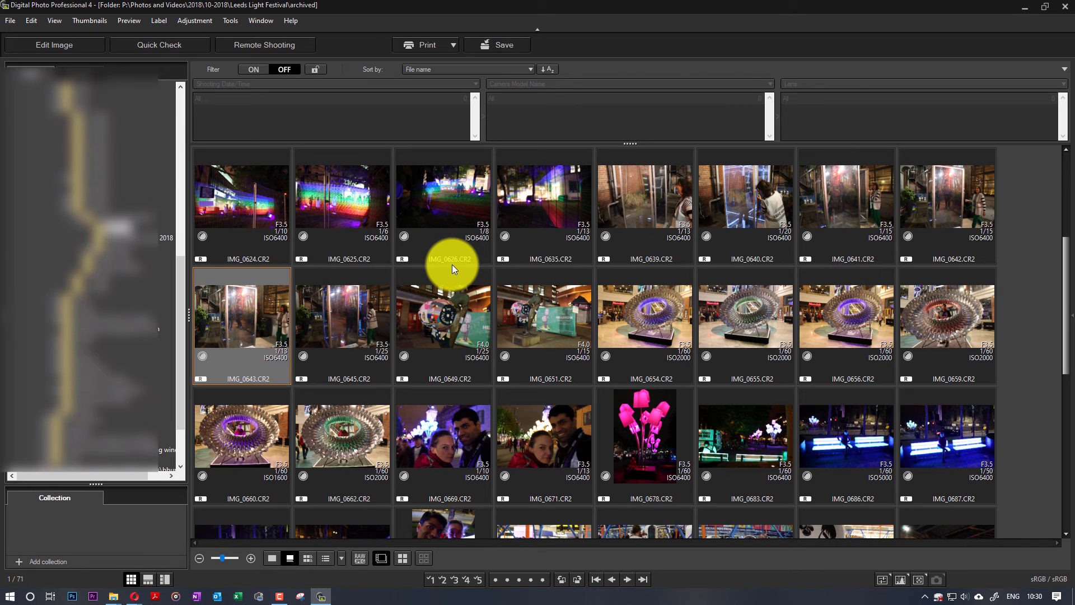
Show a large preview beside a vertical filmstrip and browse IMG_0642, IMG_0641 and IMG_0640
{"action": "left_click", "coordinate": [148, 581]}
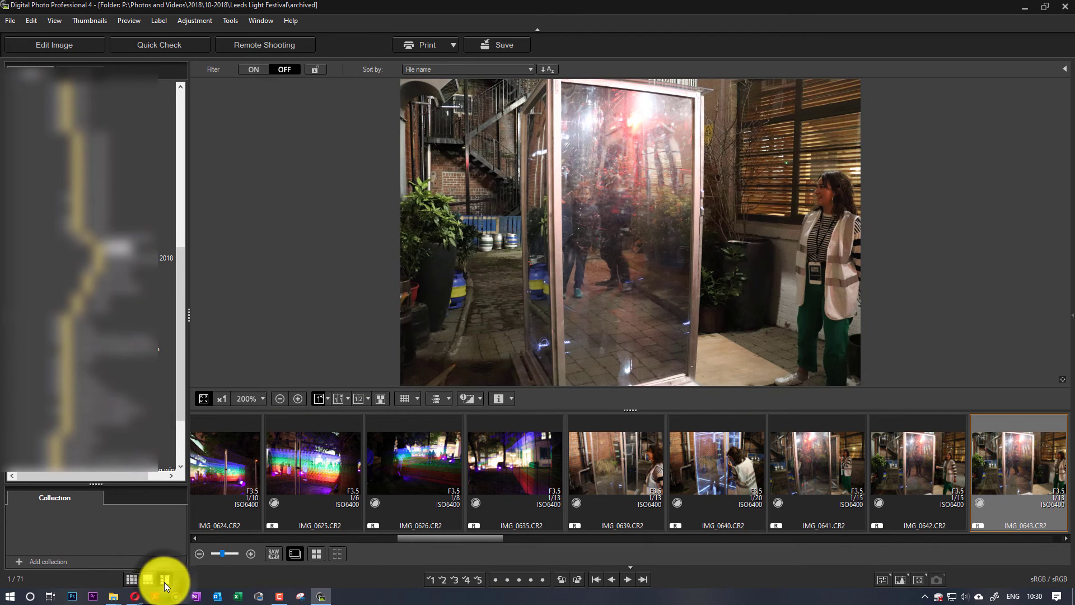
{"action": "left_click", "coordinate": [164, 581]}
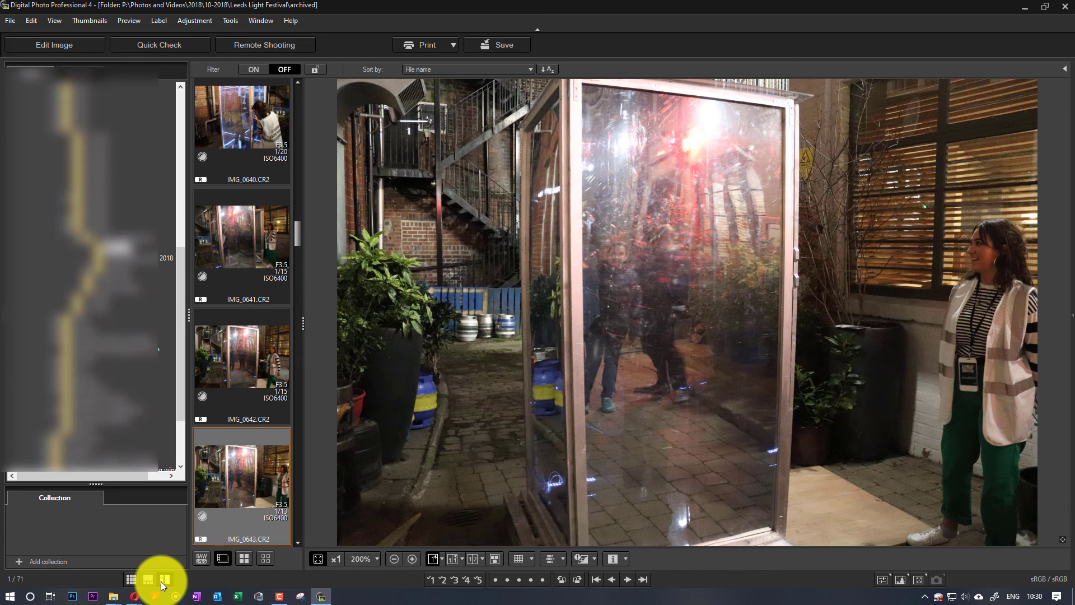
{"action": "left_click", "coordinate": [218, 374]}
{"action": "left_click", "coordinate": [244, 300]}
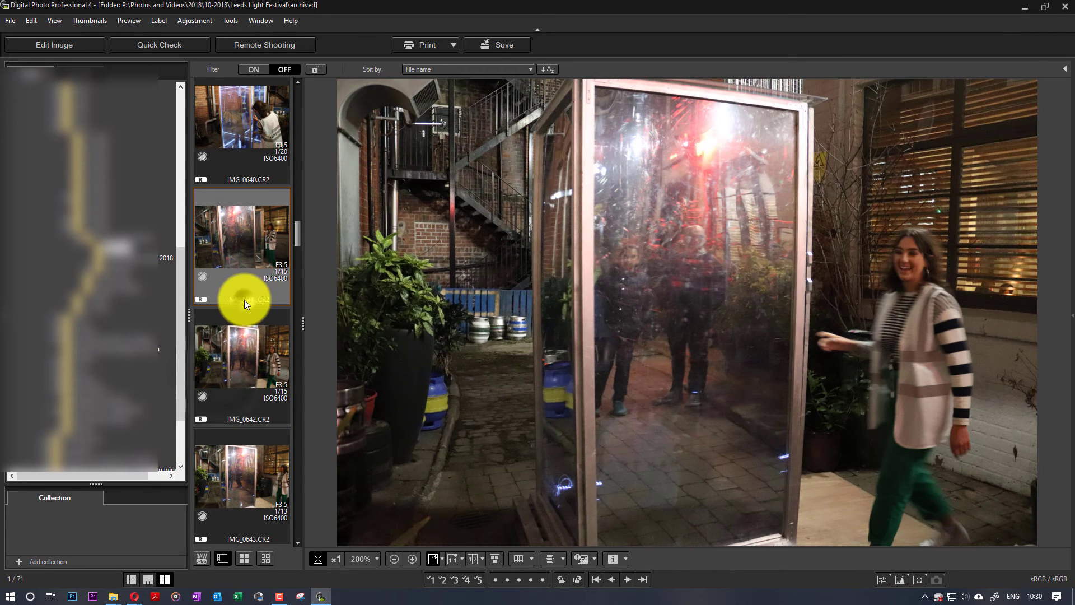
{"action": "left_click", "coordinate": [233, 168]}
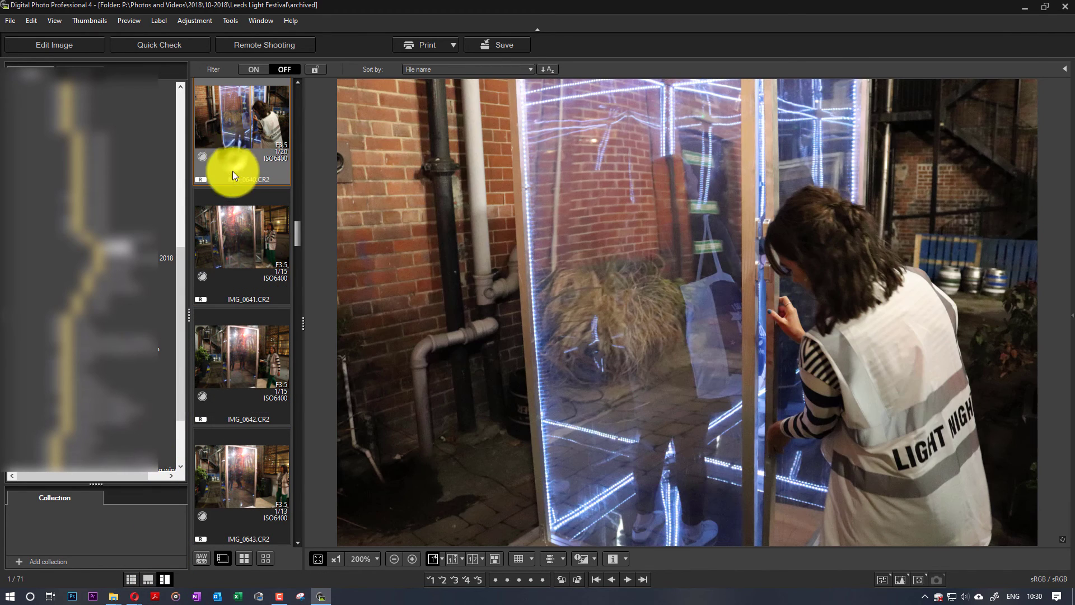
{"action": "left_click", "coordinate": [246, 252]}
Preview IMG_0659, shrink the folder panel to widen the preview, then return to File Explorer
{"action": "left_click_drag", "start_coordinate": [294, 236], "coordinate": [274, 290]}
{"action": "left_click", "coordinate": [246, 304]}
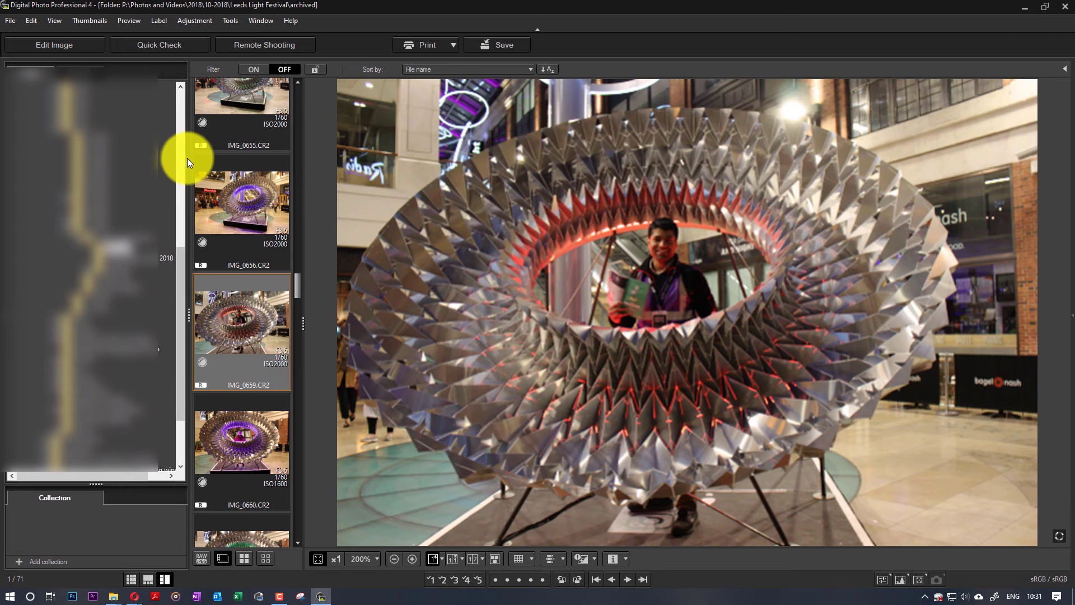
{"action": "left_click_drag", "start_coordinate": [189, 158], "coordinate": [25, 156]}
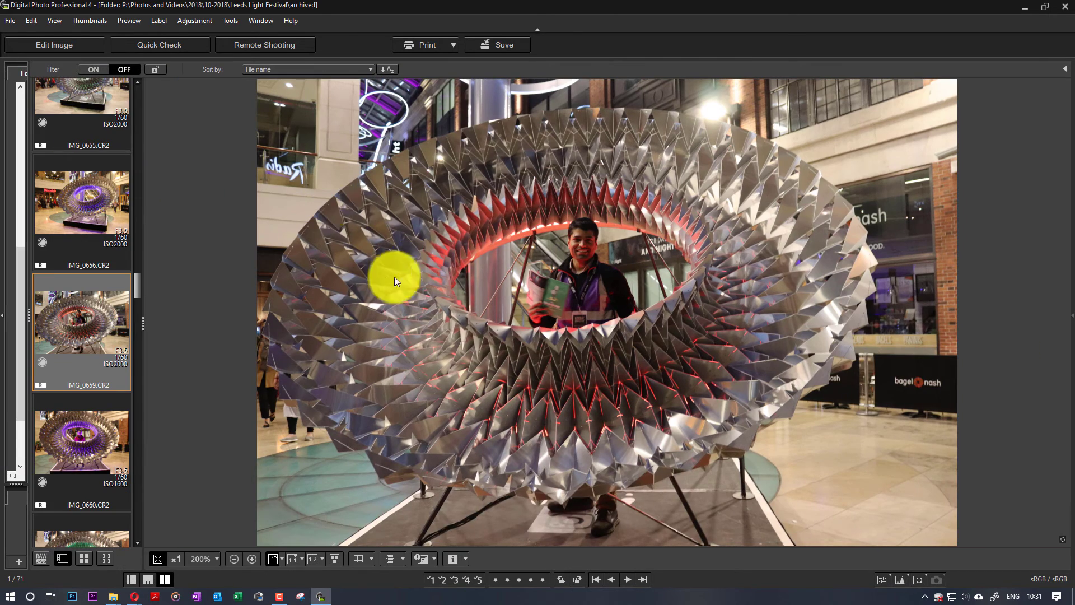
{"action": "left_click", "coordinate": [1025, 7]}
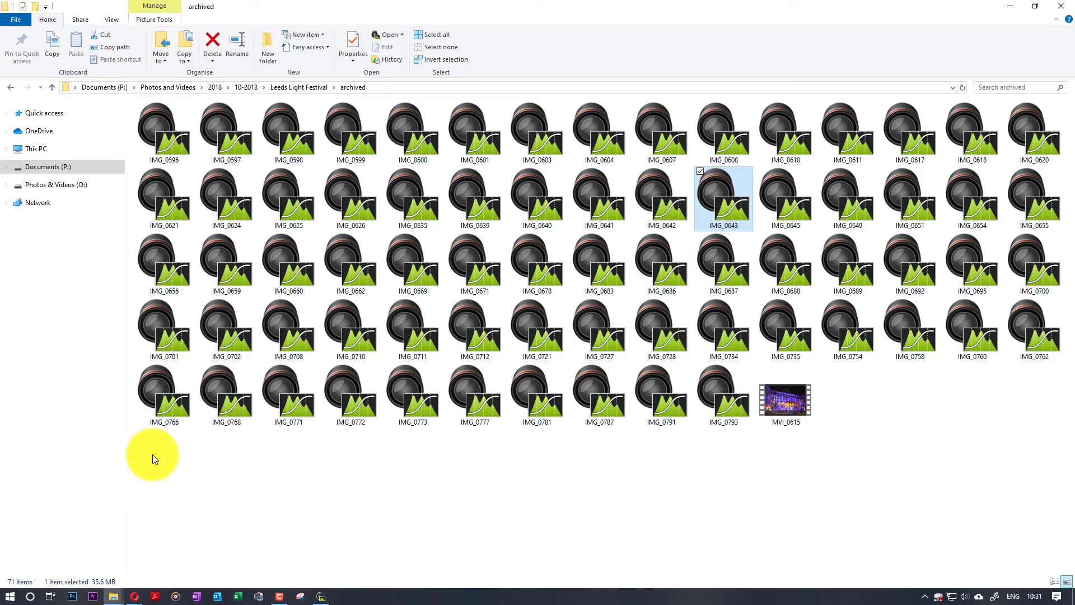
Show all apps in the Start menu and expand the Canon Utilities folder
{"action": "left_click", "coordinate": [11, 596]}
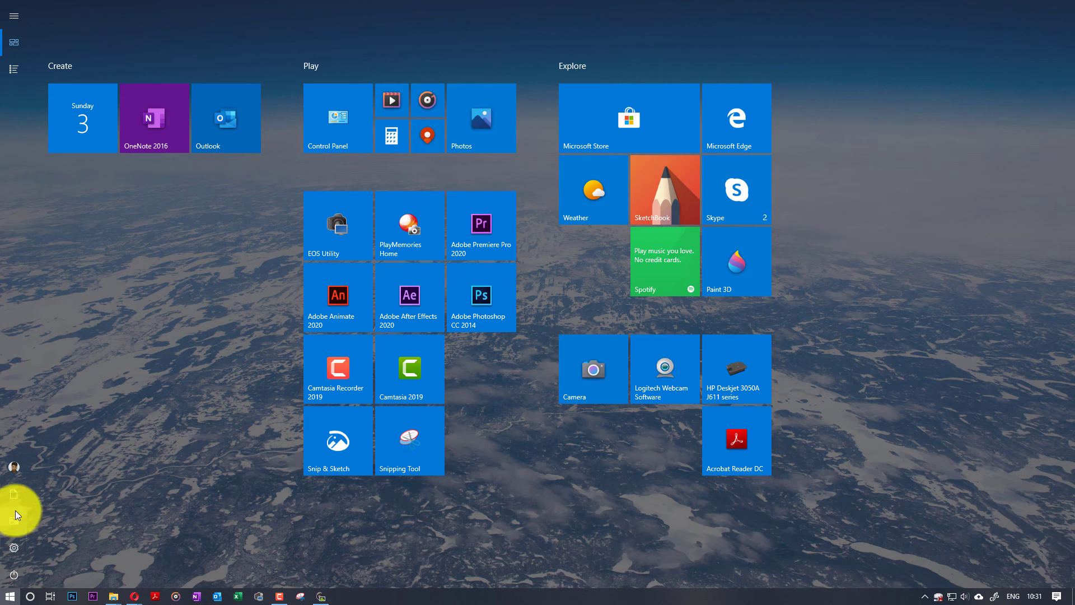
{"action": "left_click", "coordinate": [16, 72]}
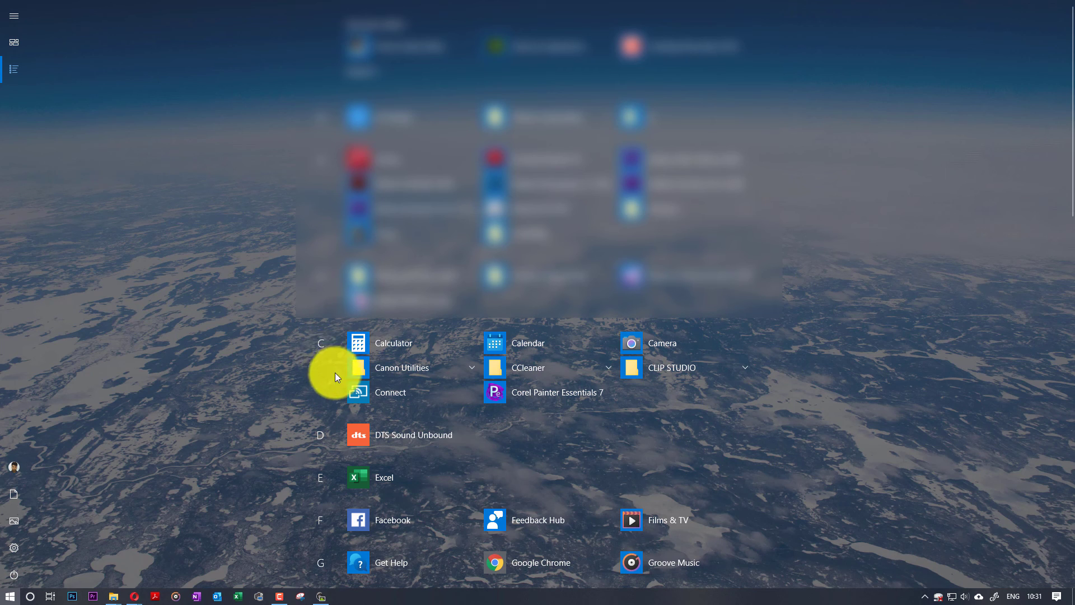
{"action": "left_click", "coordinate": [392, 369]}
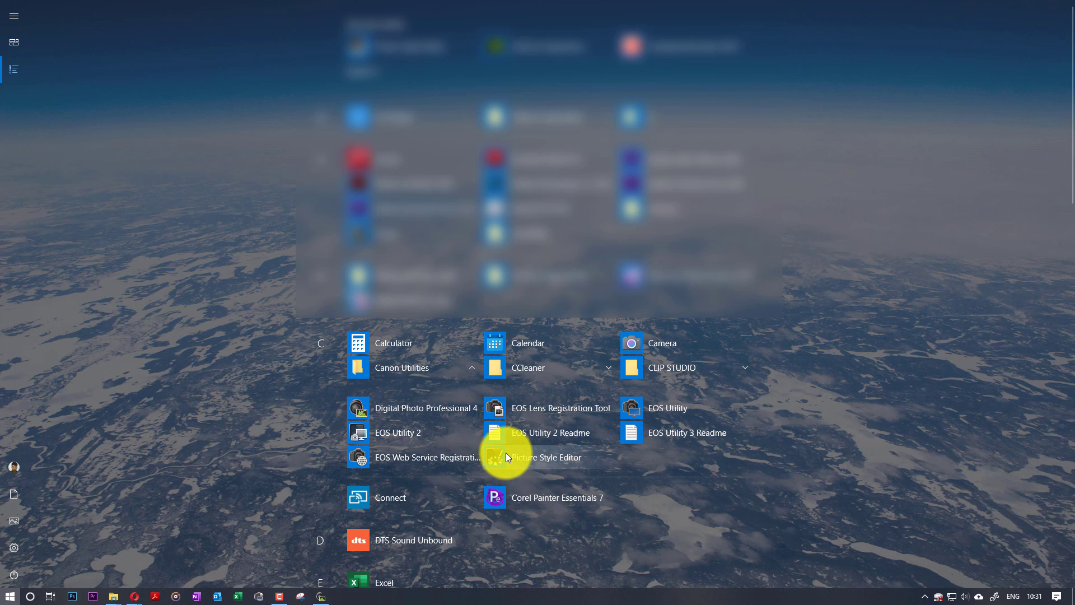
Launch Digital Photo Professional 4 from the Canon Utilities folder in the Start menu
{"action": "left_click", "coordinate": [432, 412]}
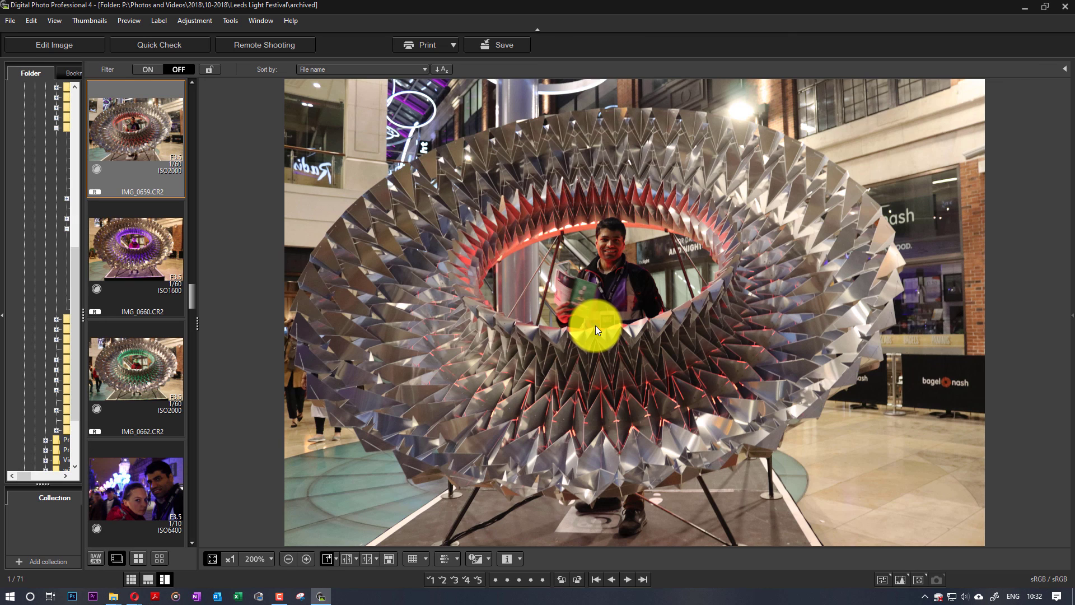